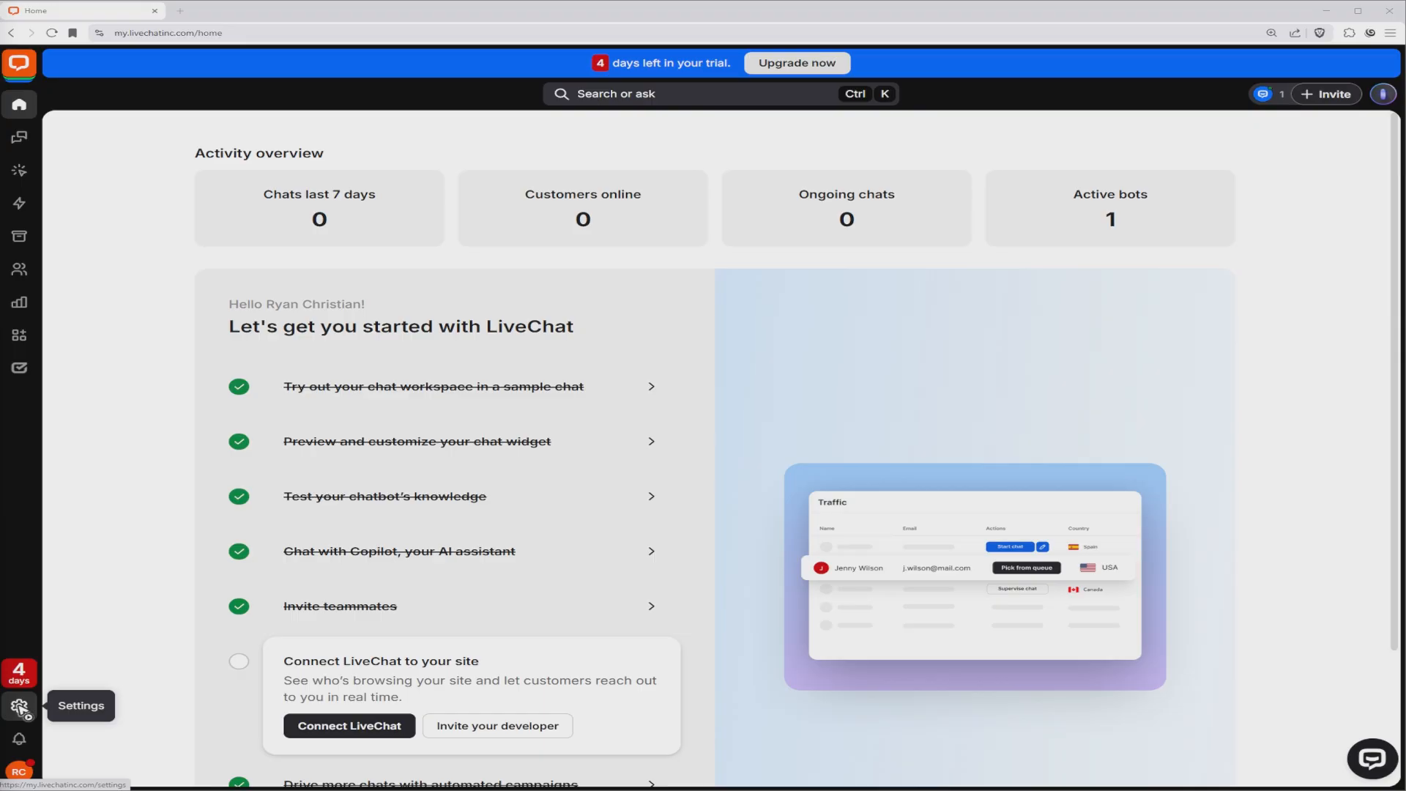
# Open the settings and go to the website widget's Customization page.
pyautogui.click(19, 706)
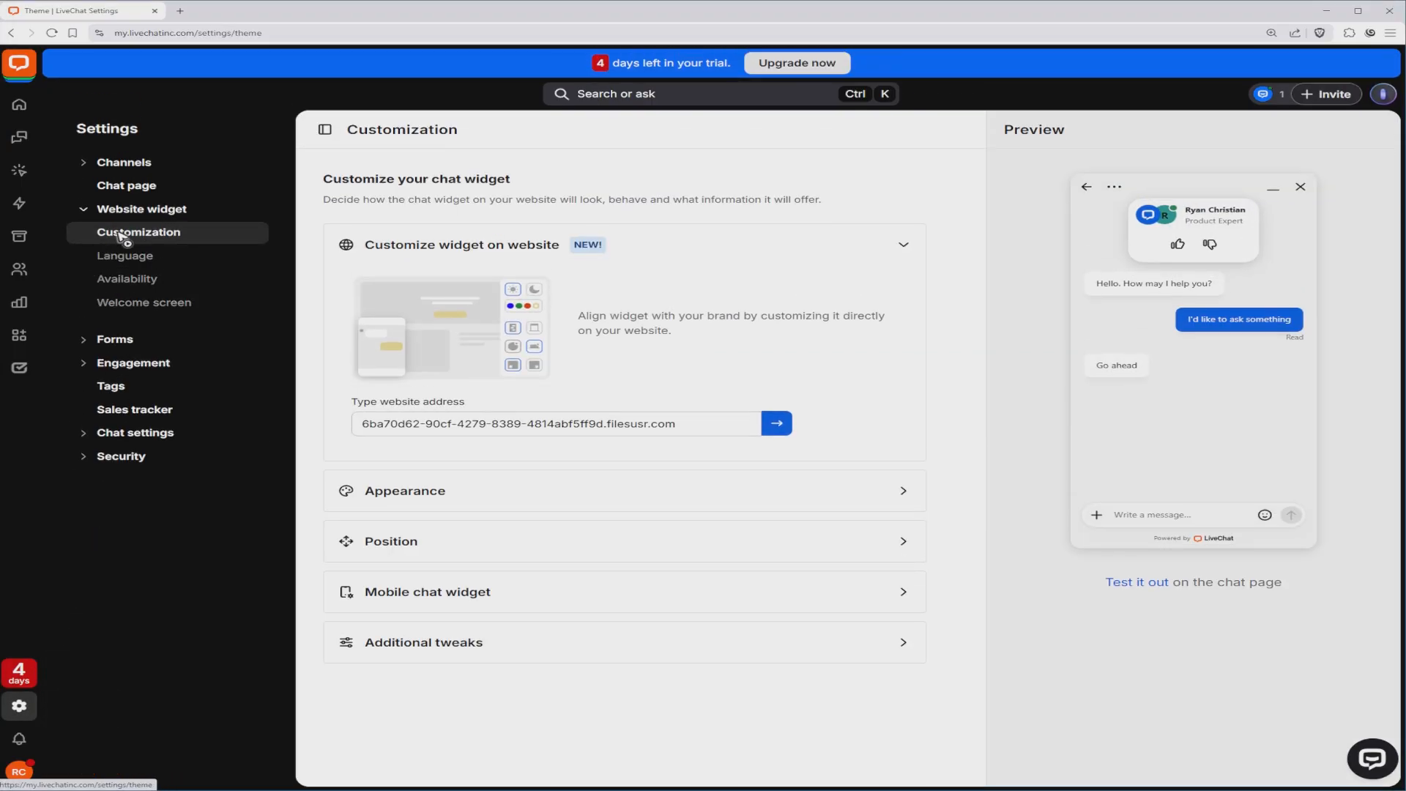
pyautogui.click(86, 210)
pyautogui.click(86, 211)
pyautogui.click(86, 210)
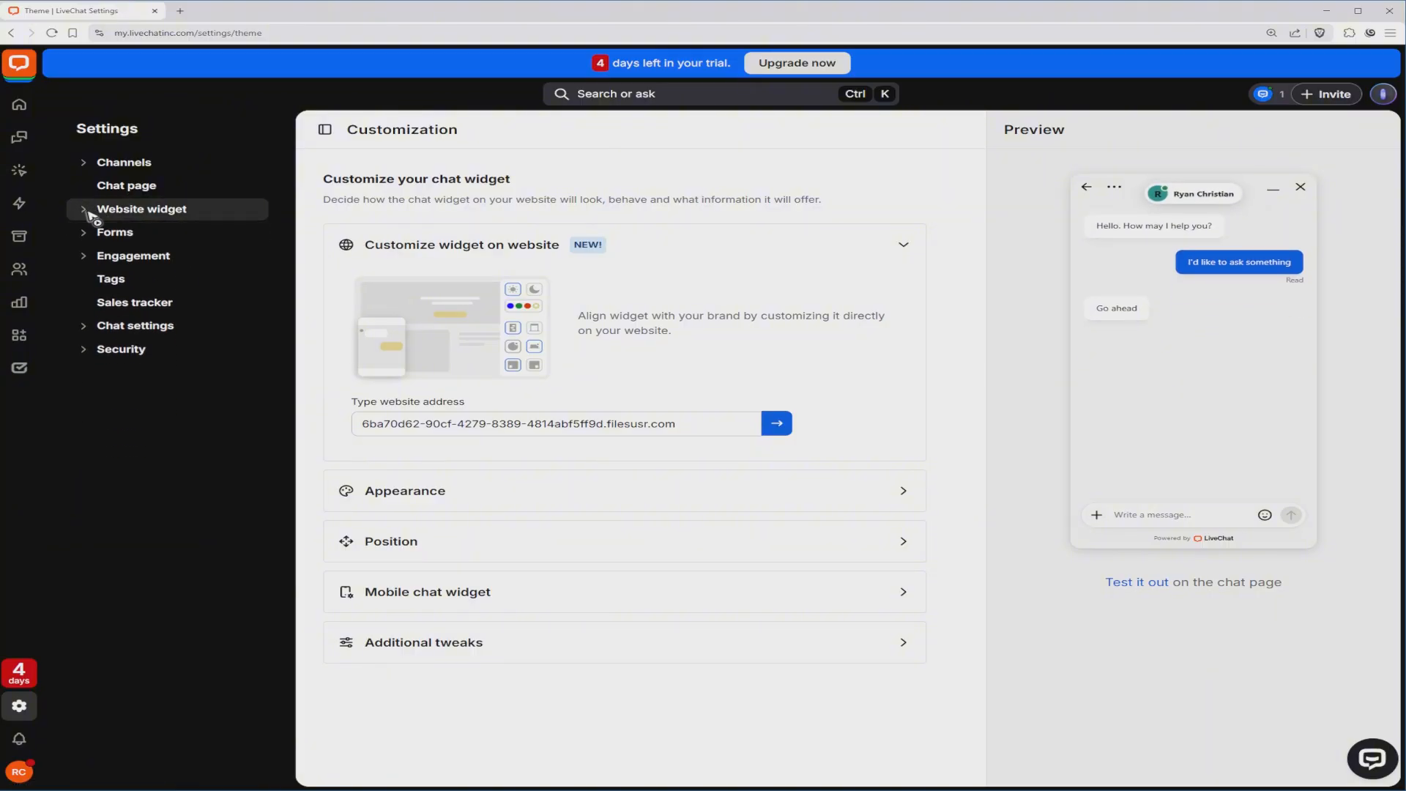
pyautogui.click(86, 210)
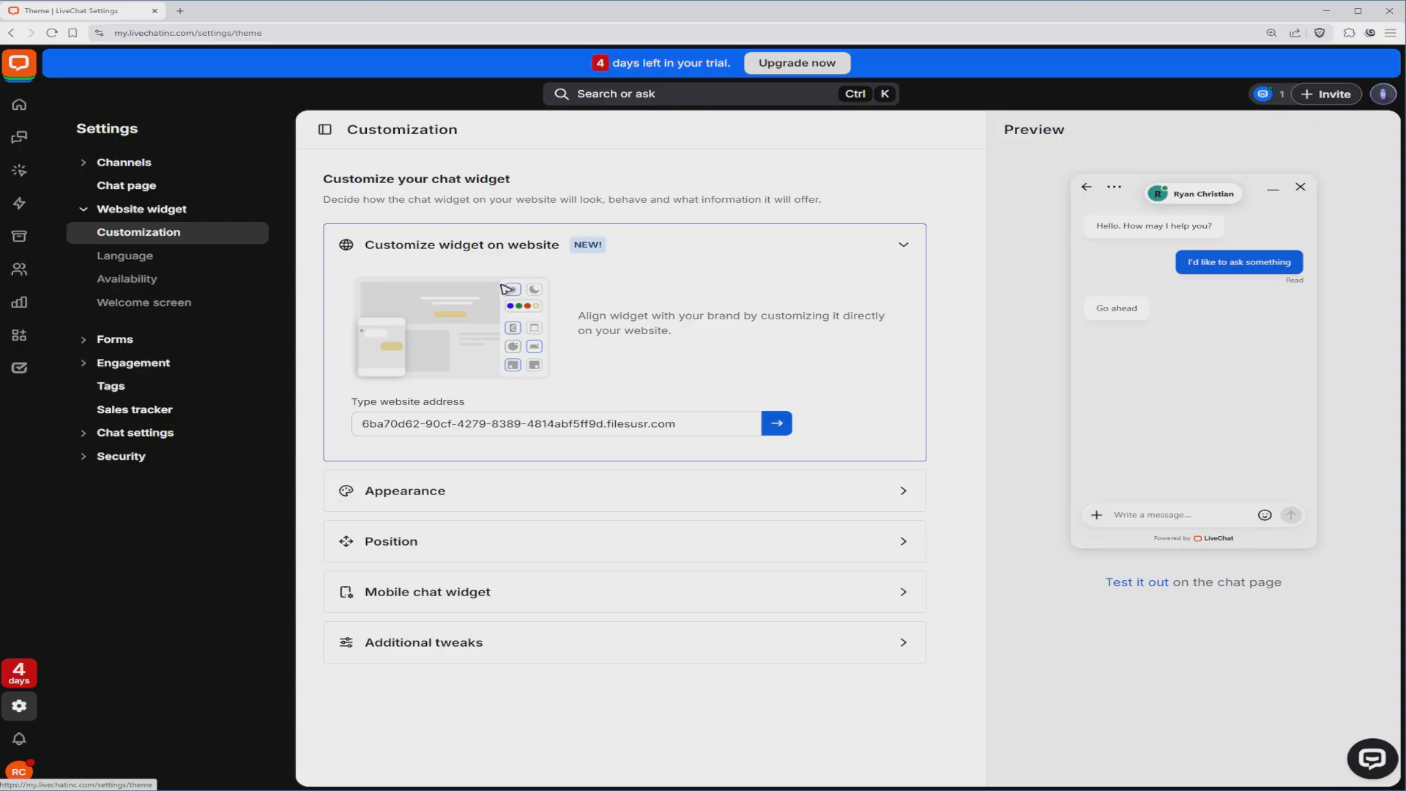
# Try to open the on-website widget customizer for the website address already entered, and close it again.
pyautogui.click(432, 425)
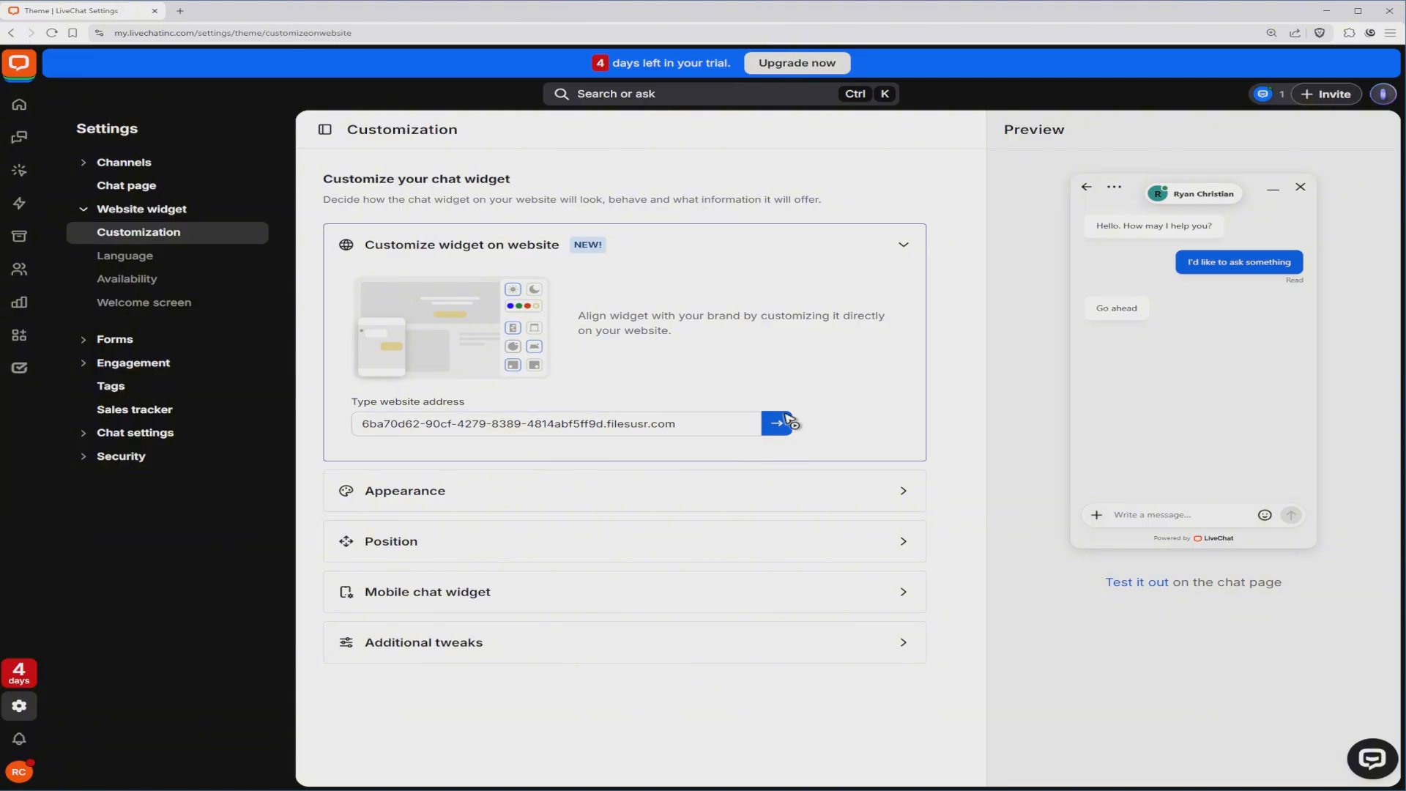
pyautogui.click(777, 424)
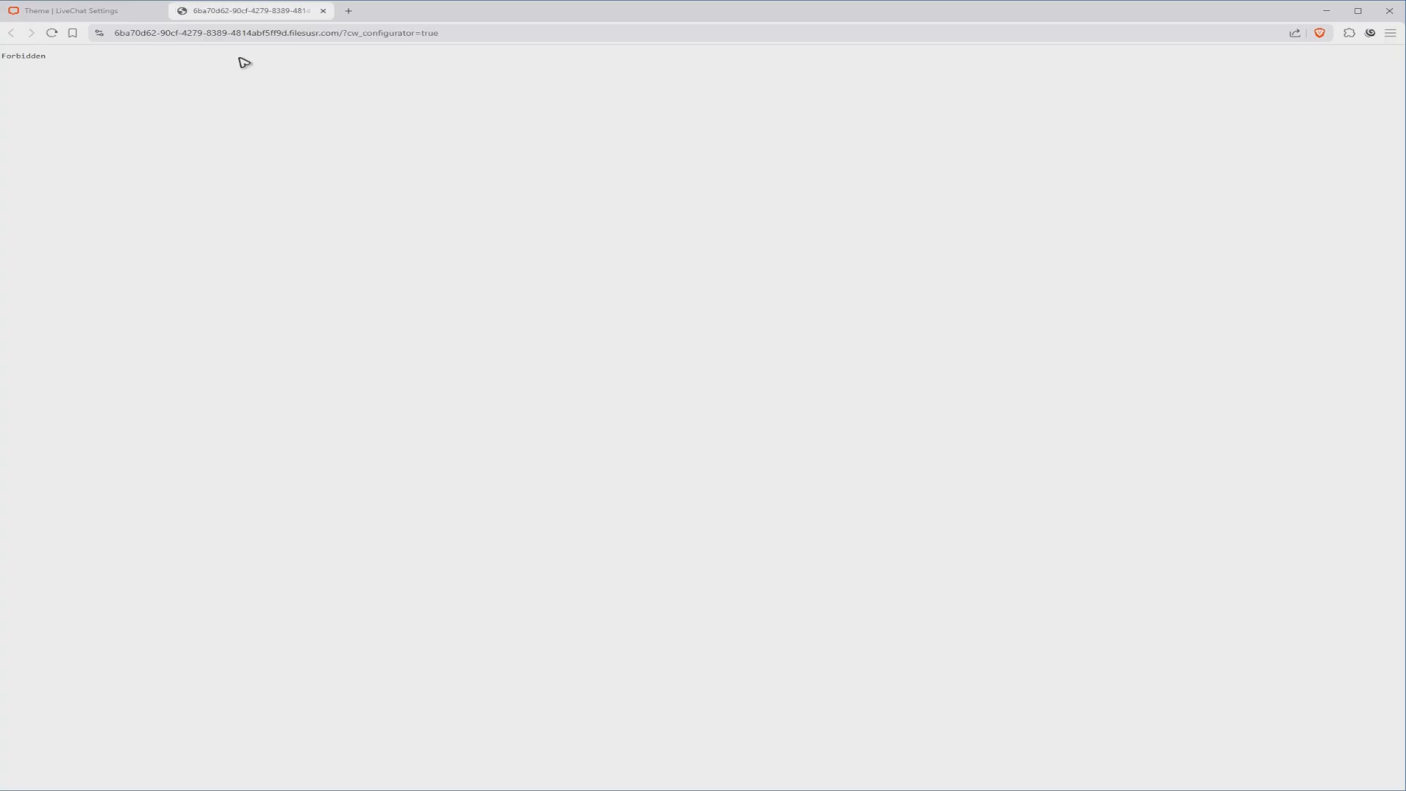
pyautogui.click(323, 11)
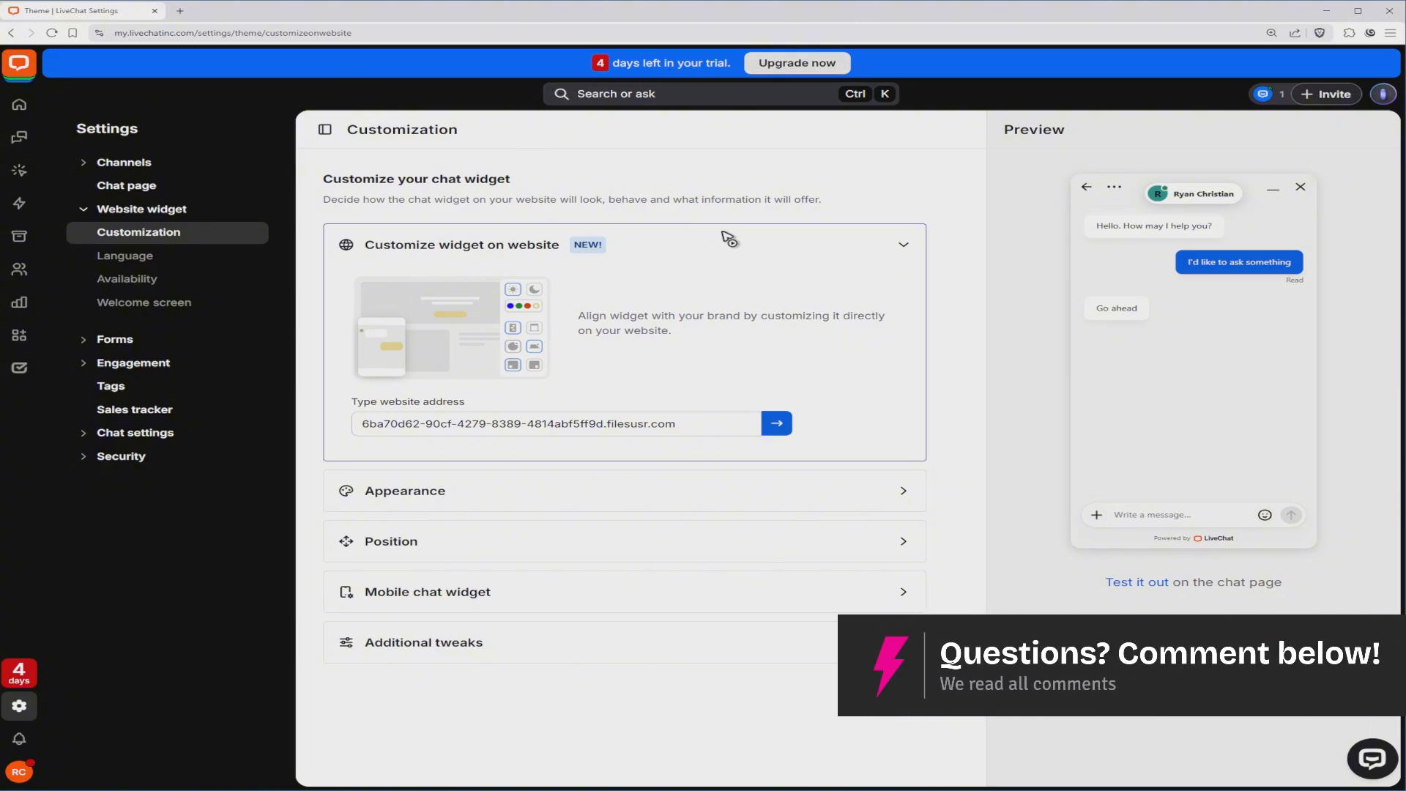
pyautogui.click(904, 245)
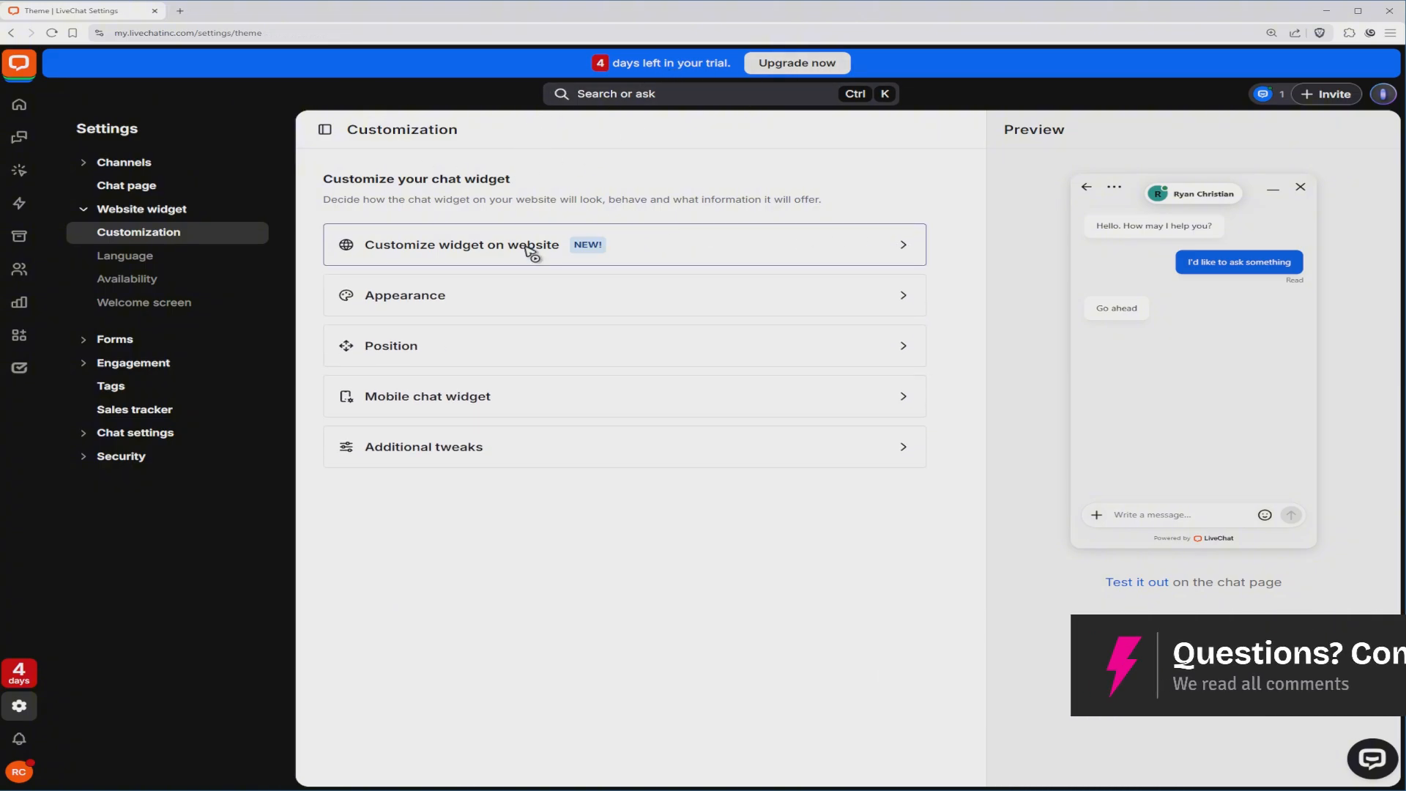
# In the Appearance settings, preview the minimized window as a Bar and return it to Bubble.
pyautogui.click(464, 310)
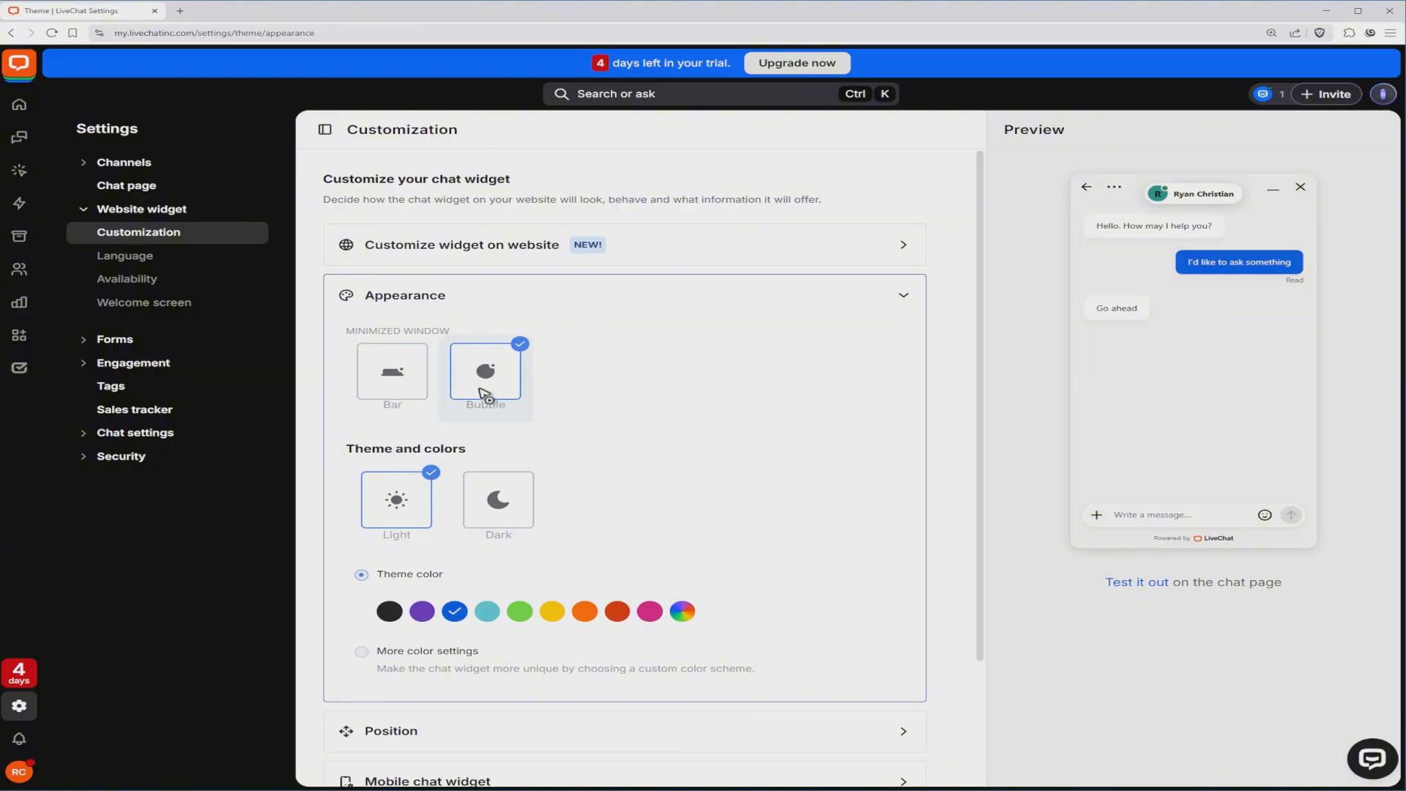
pyautogui.click(1276, 191)
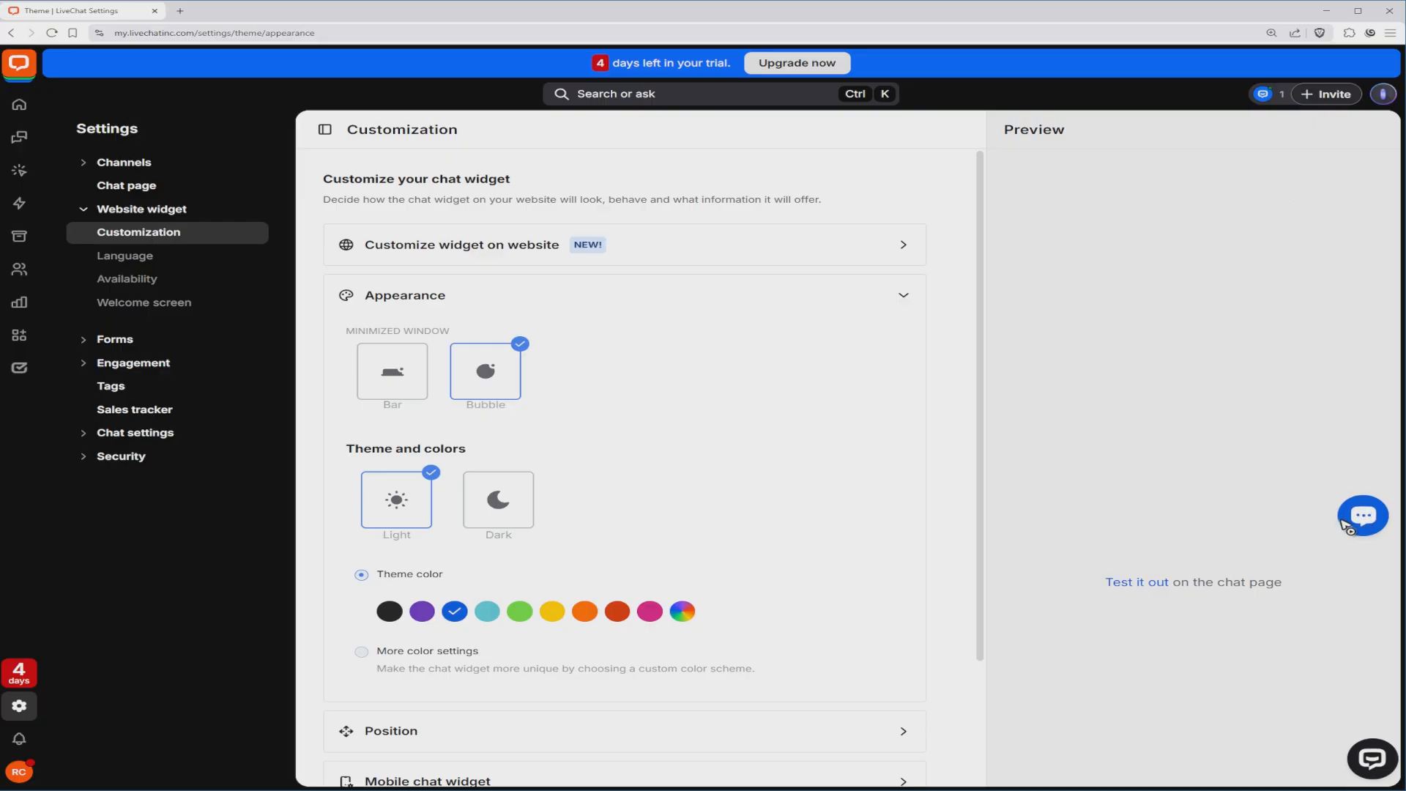
pyautogui.click(401, 382)
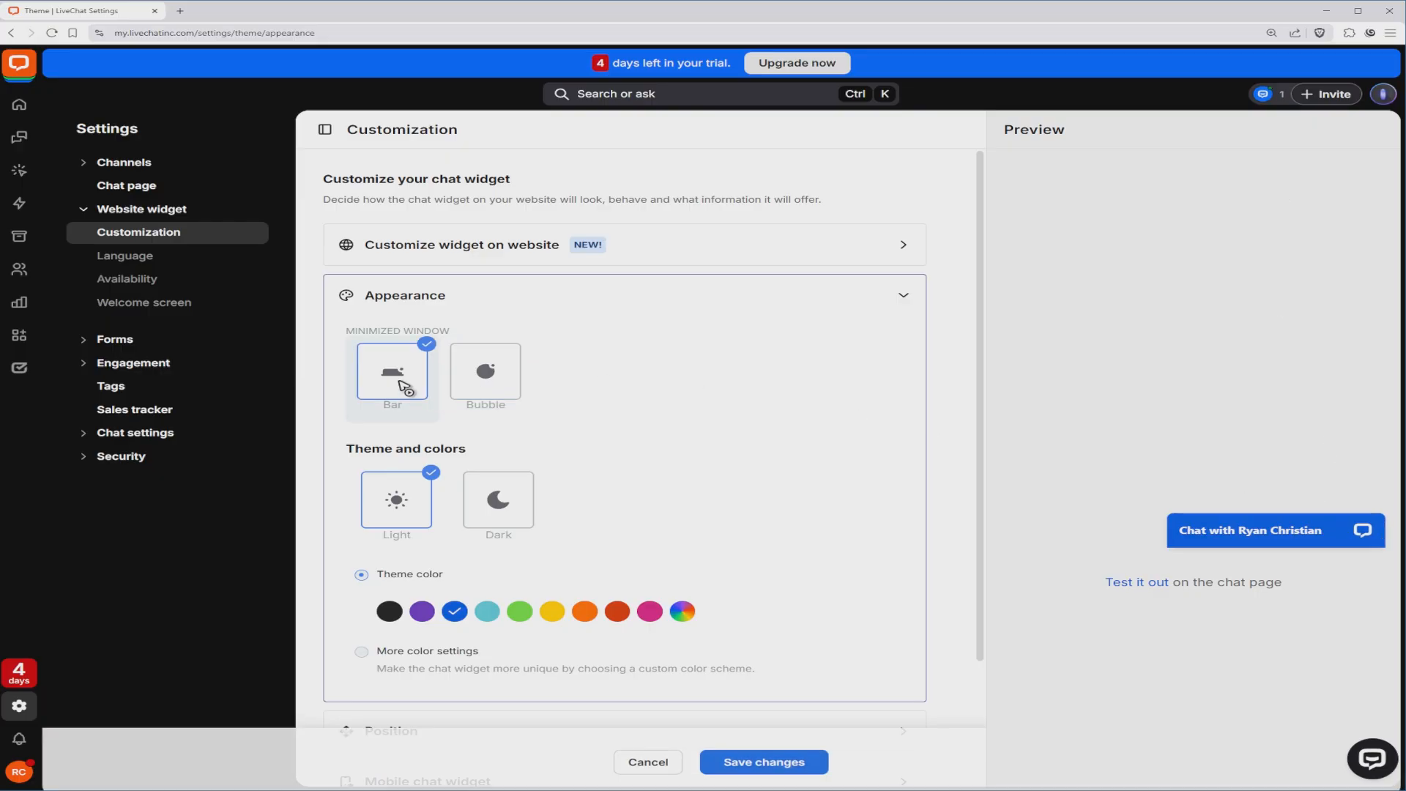
pyautogui.click(486, 377)
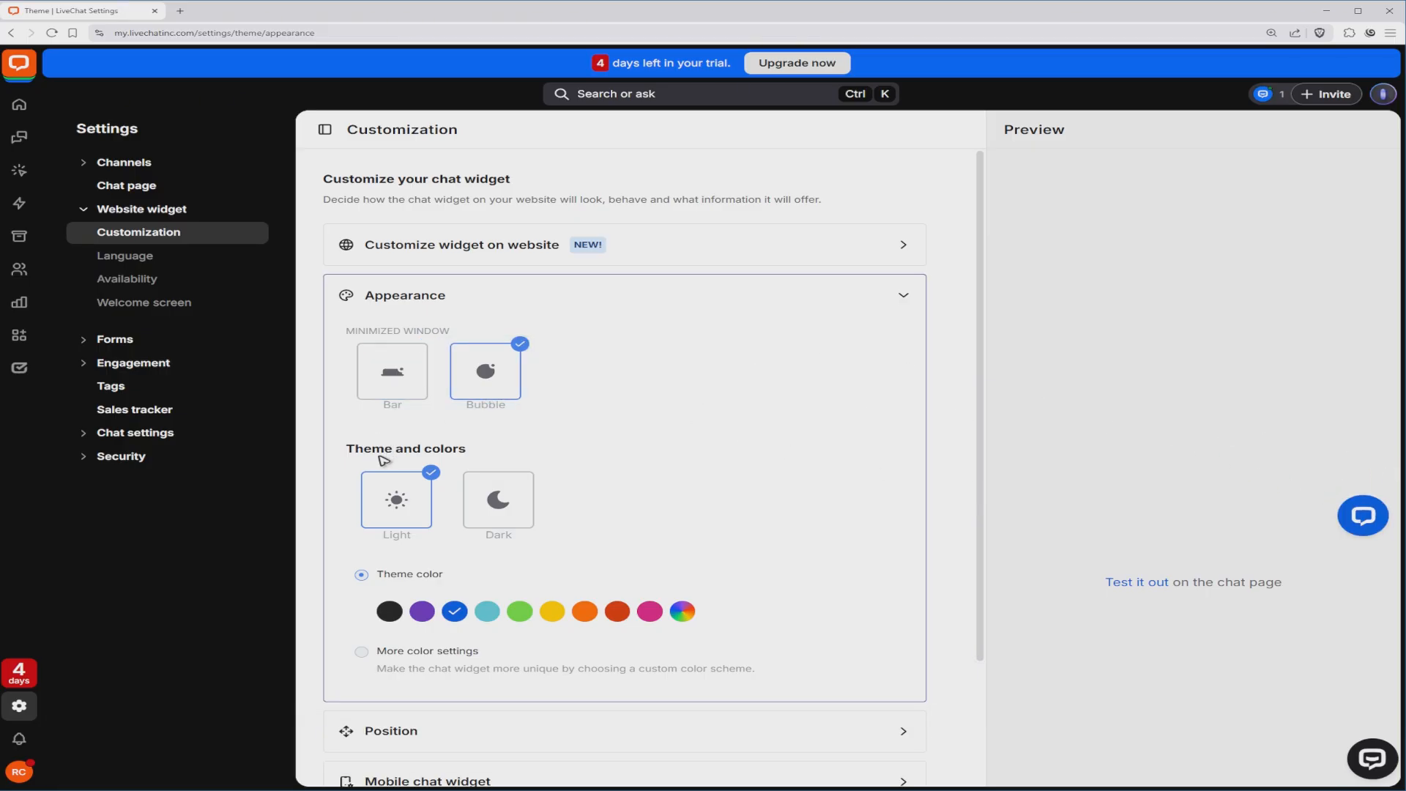
# Switch the chat widget to the Dark theme and choose the pink theme color after trying green, yellow and red.
pyautogui.click(500, 505)
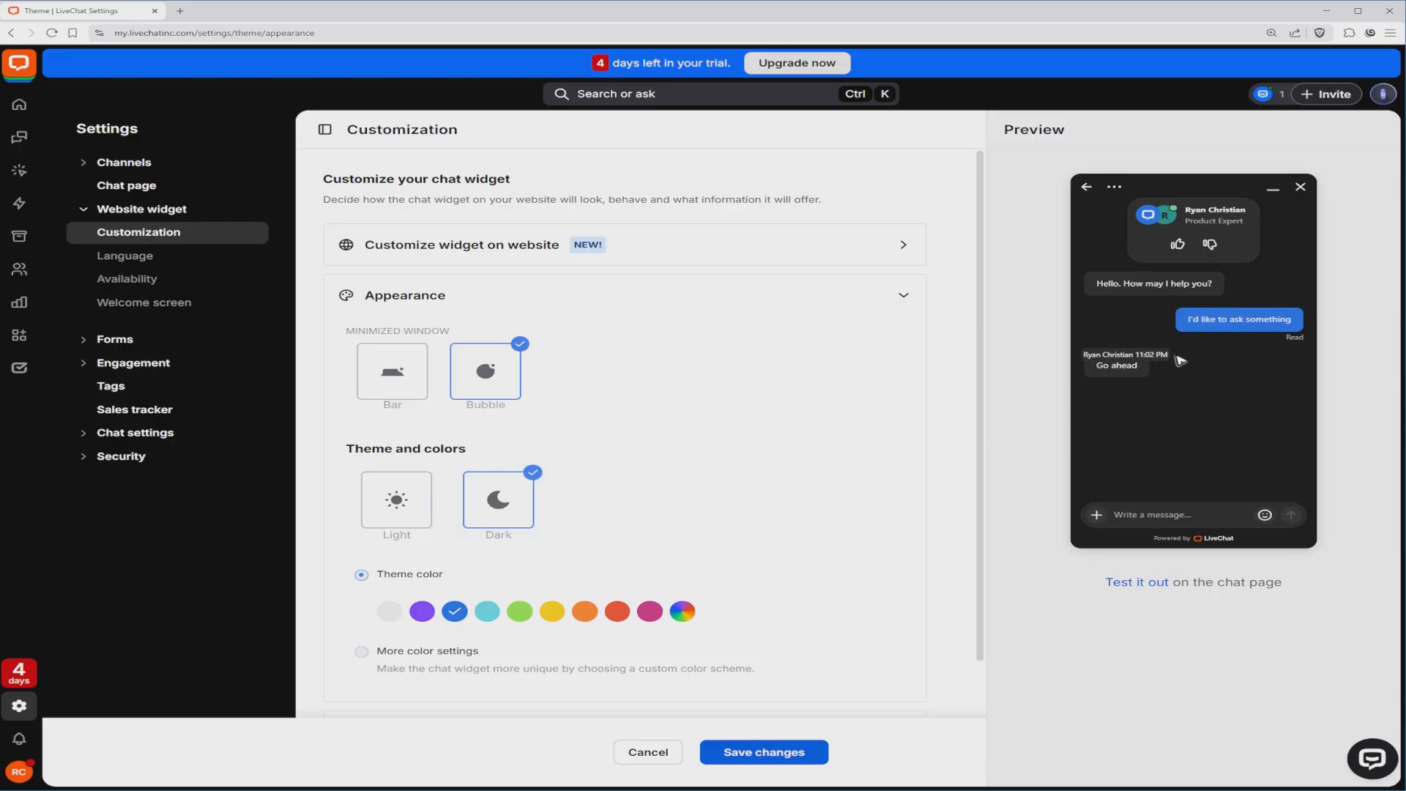
pyautogui.scroll(-2, 732, 509)
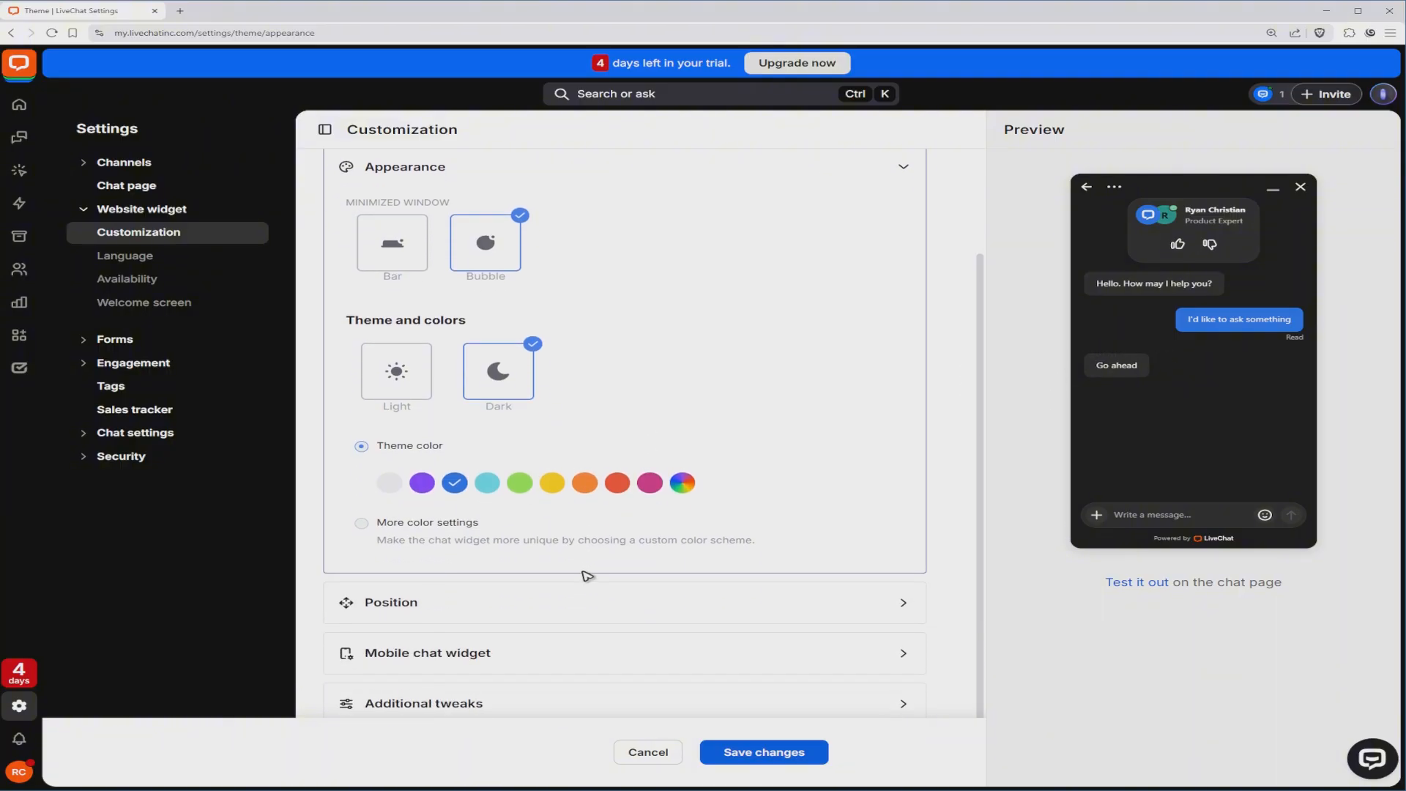
pyautogui.click(488, 457)
pyautogui.click(524, 456)
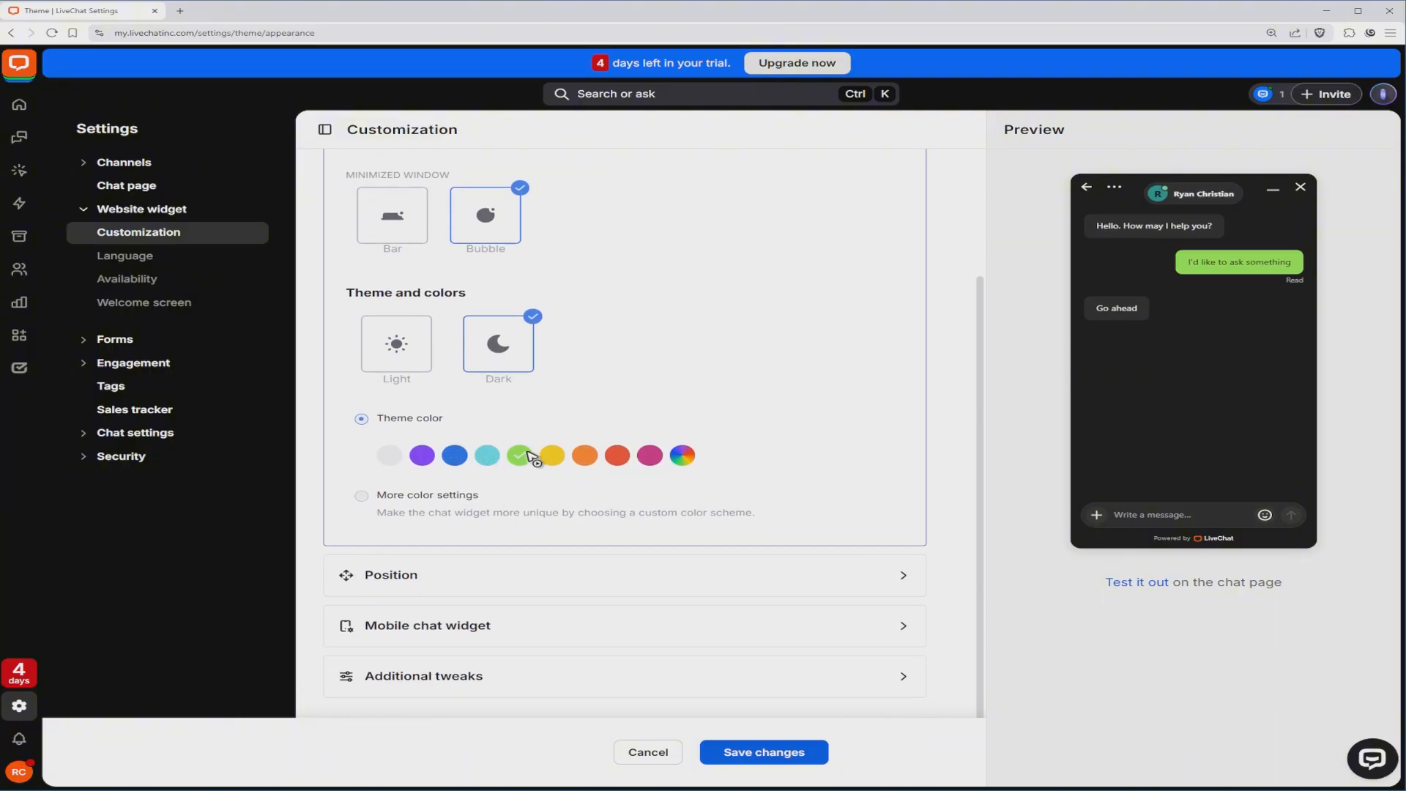
pyautogui.click(555, 457)
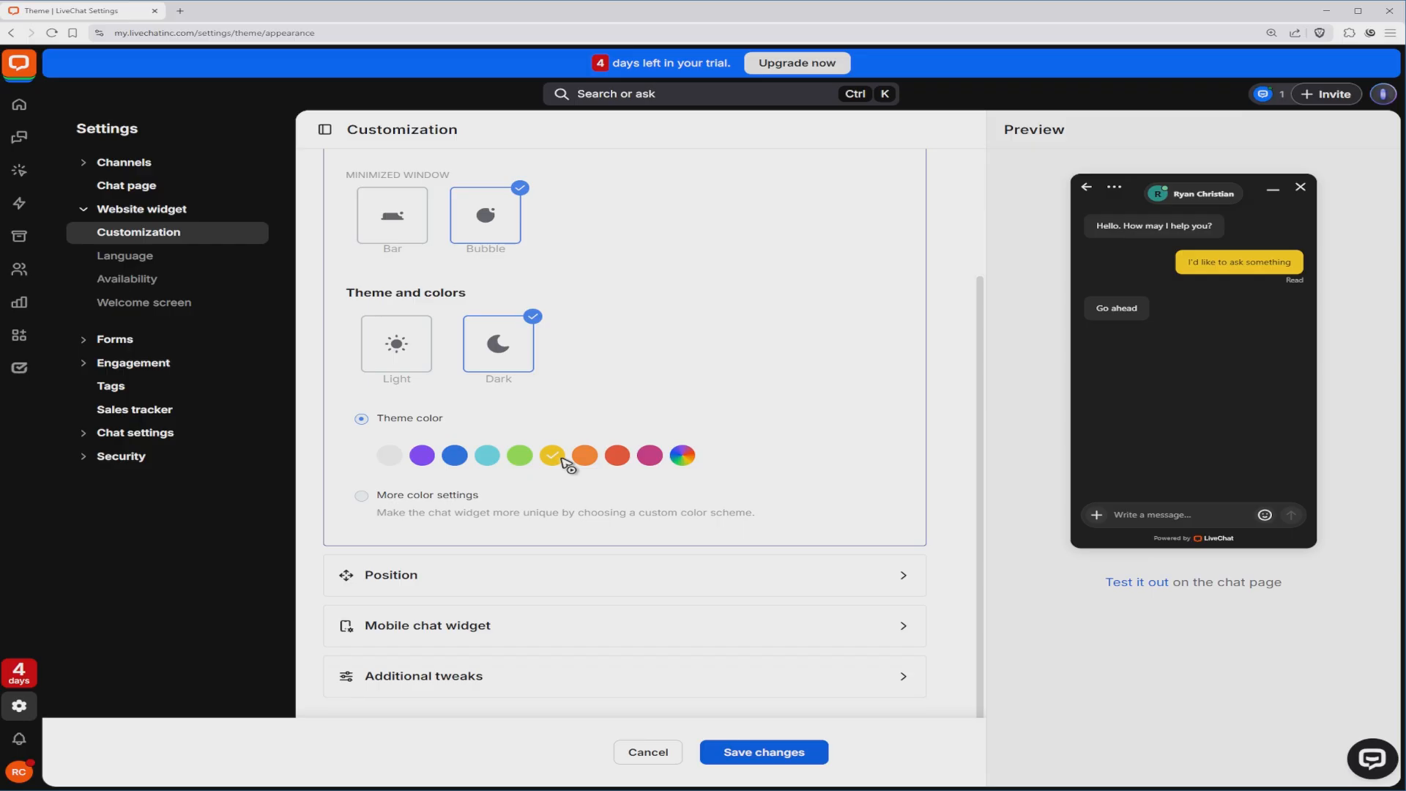
pyautogui.click(617, 457)
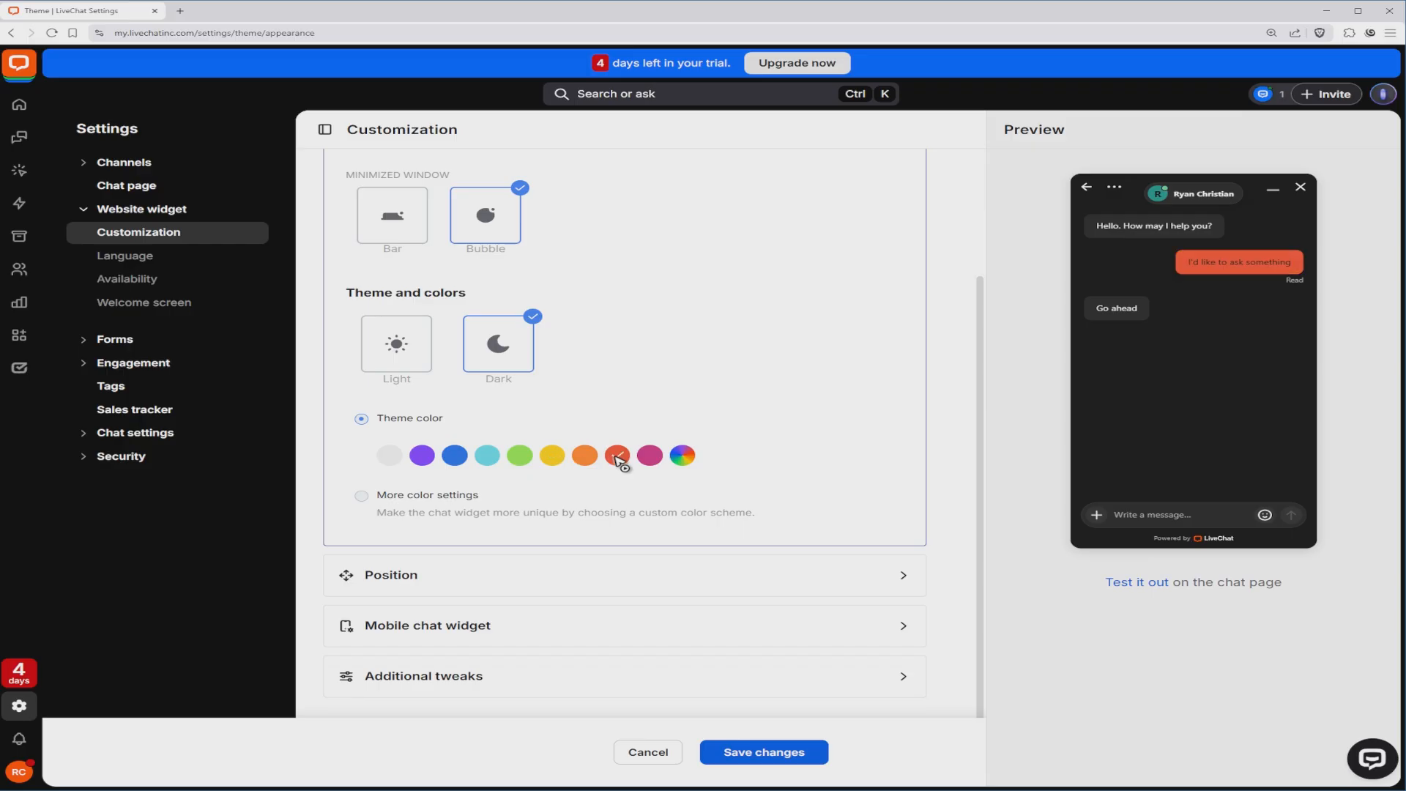
pyautogui.click(651, 457)
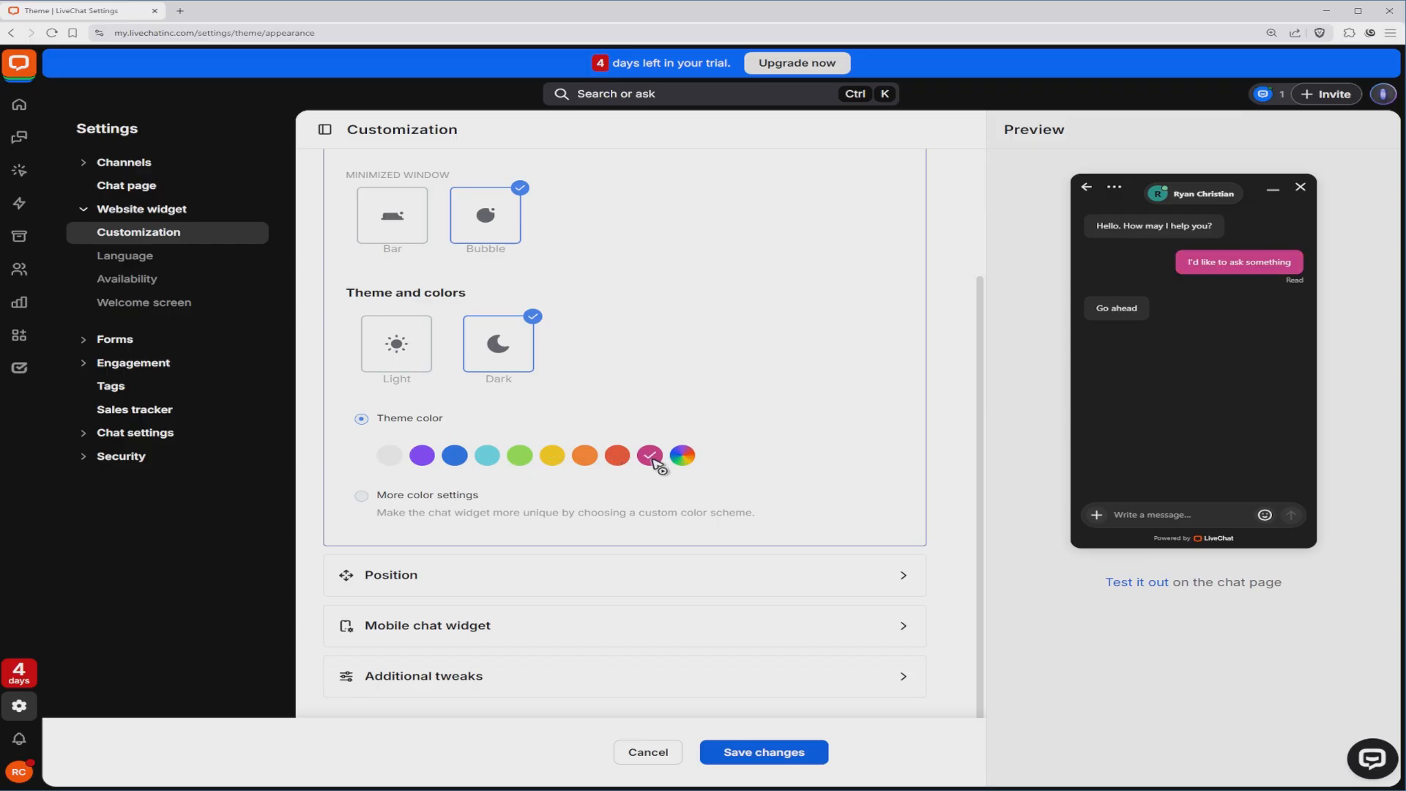
# Enable More color settings and set the maximized widget's primary color to green #3ACF52.
pyautogui.click(366, 500)
pyautogui.scroll(-3, 764, 462)
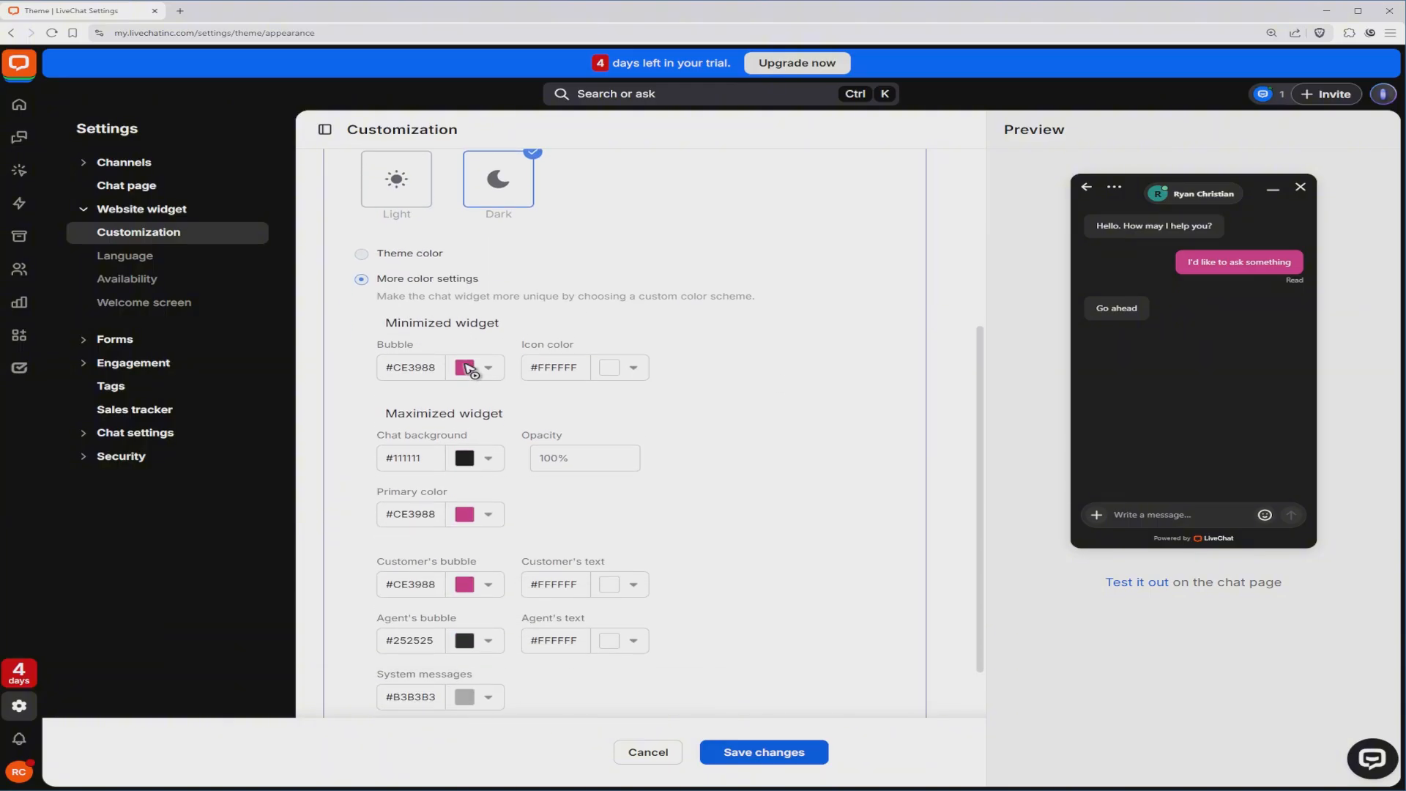
pyautogui.doubleClick(401, 347)
pyautogui.click(485, 462)
pyautogui.click(491, 603)
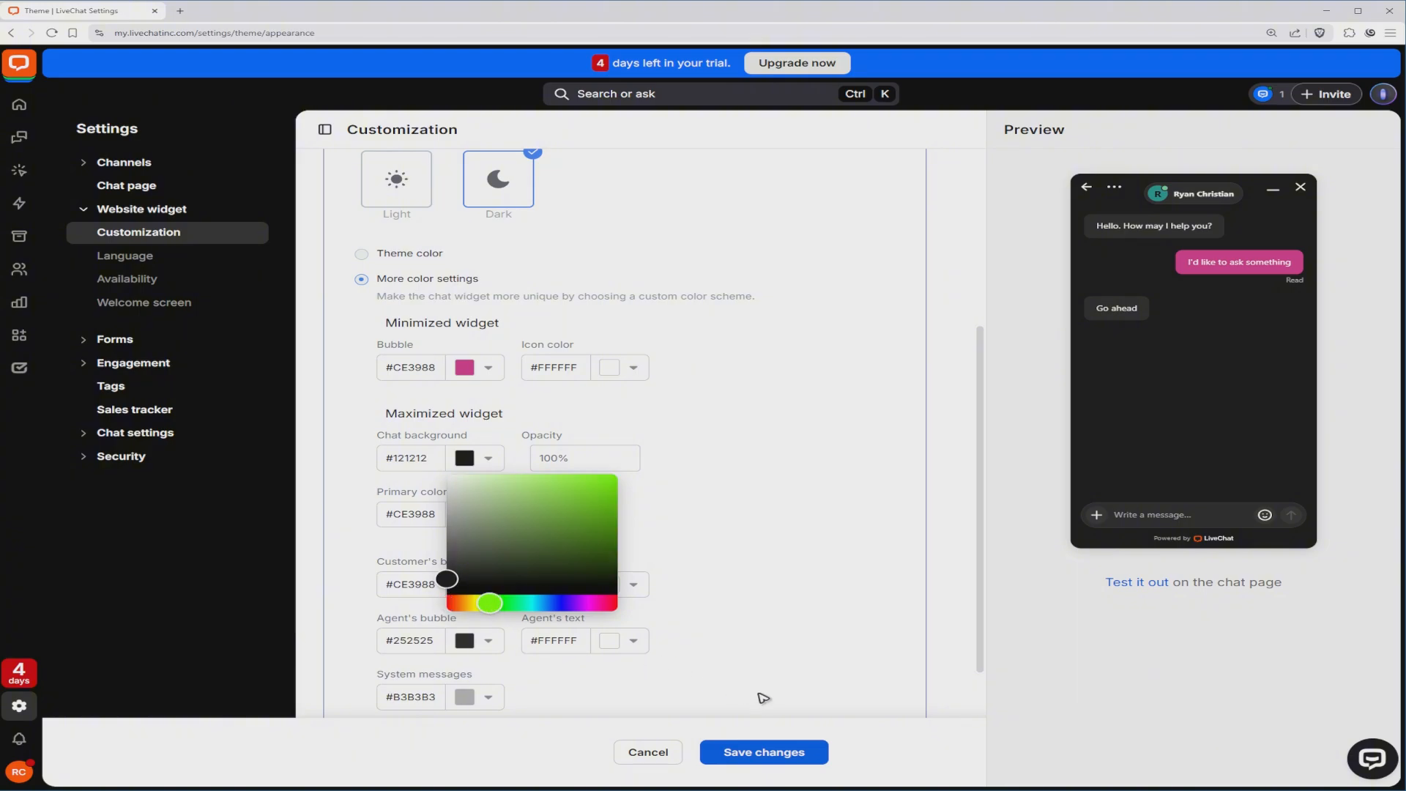
pyautogui.click(820, 619)
pyautogui.click(485, 514)
pyautogui.click(509, 661)
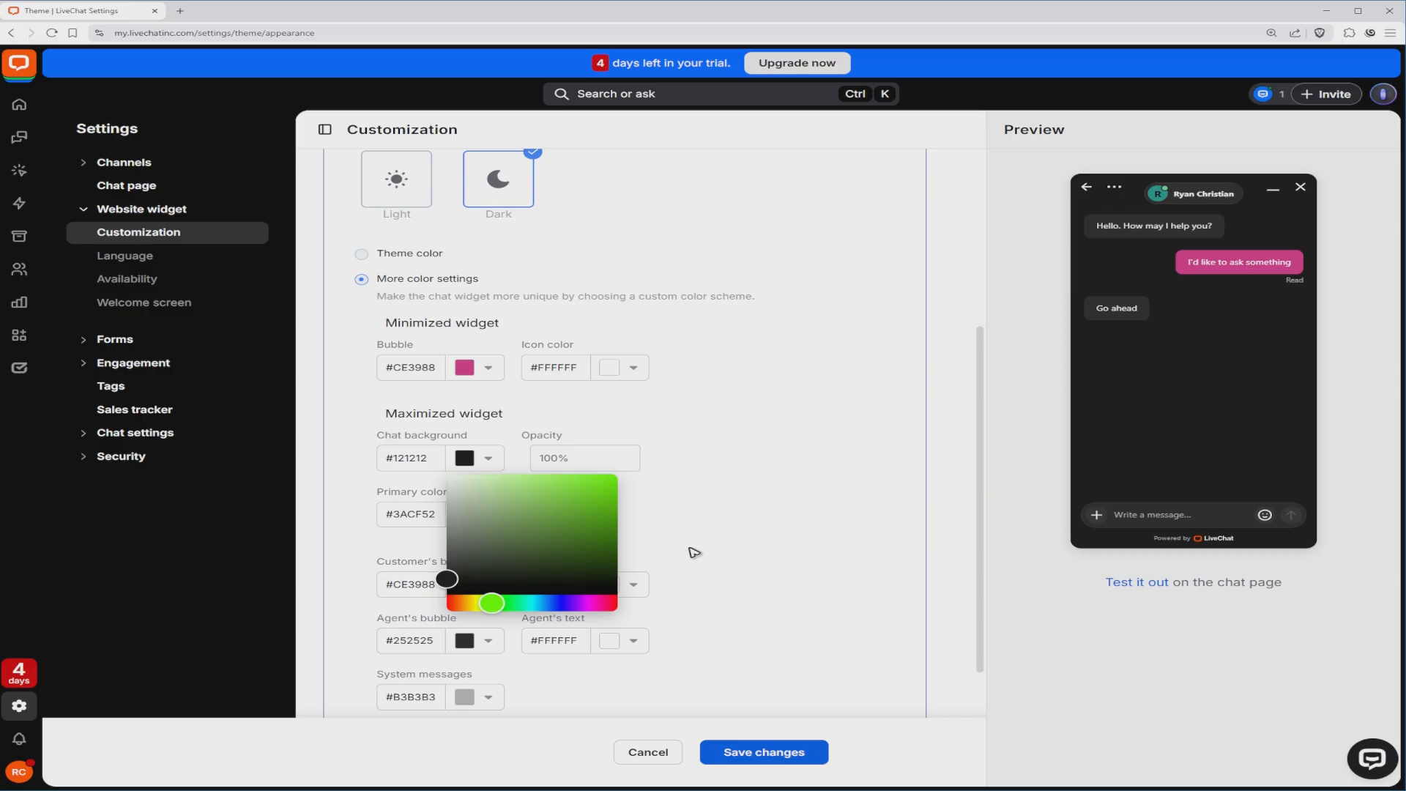
# Set the maximized widget's chat background to light green #9BC280.
pyautogui.moveTo(571, 493); pyautogui.dragTo(597, 489)
pyautogui.click(533, 535)
pyautogui.moveTo(533, 535); pyautogui.dragTo(505, 503)
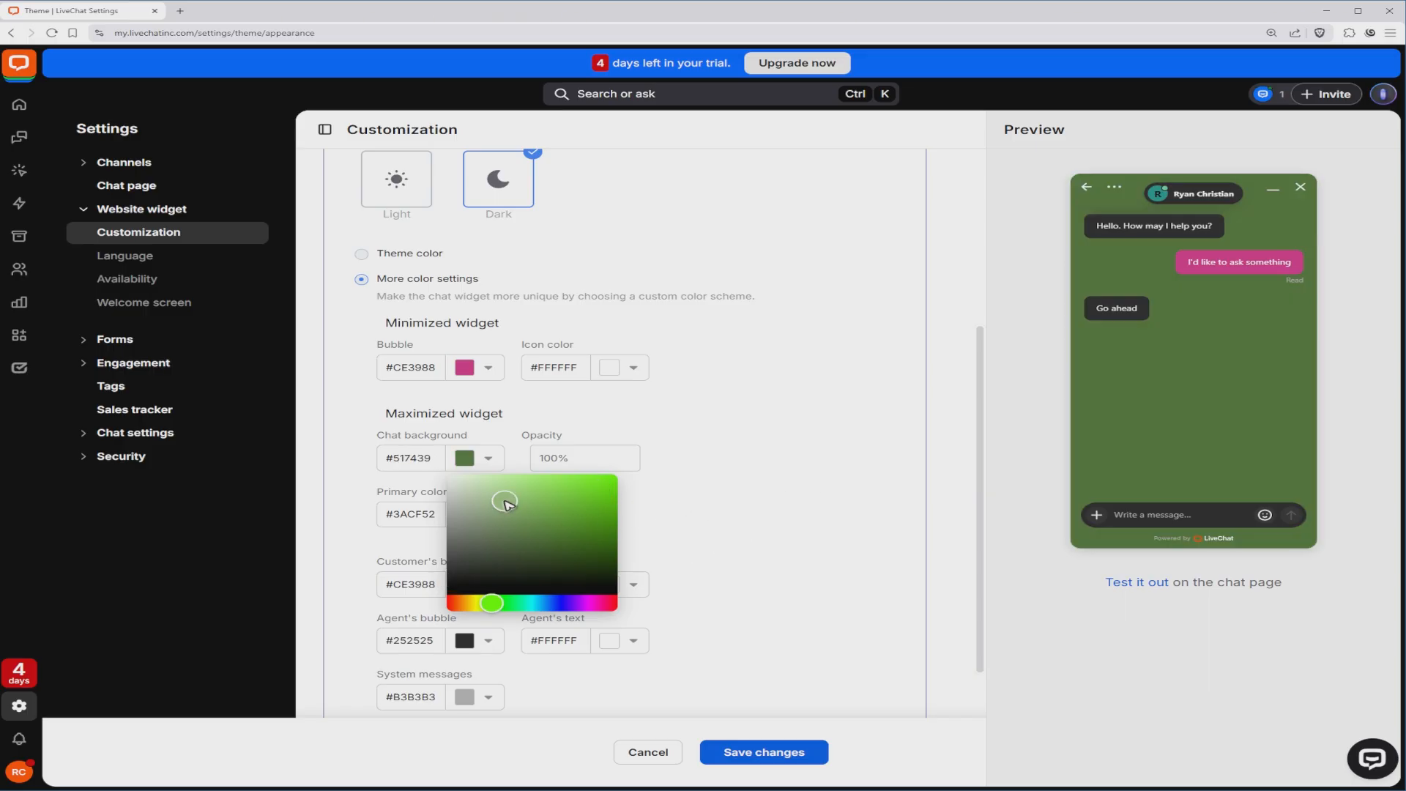
pyautogui.click(782, 484)
# Open the Position settings and examine the widget's alignment and visibility options.
pyautogui.scroll(-1, 552, 516)
pyautogui.scroll(-3, 546, 520)
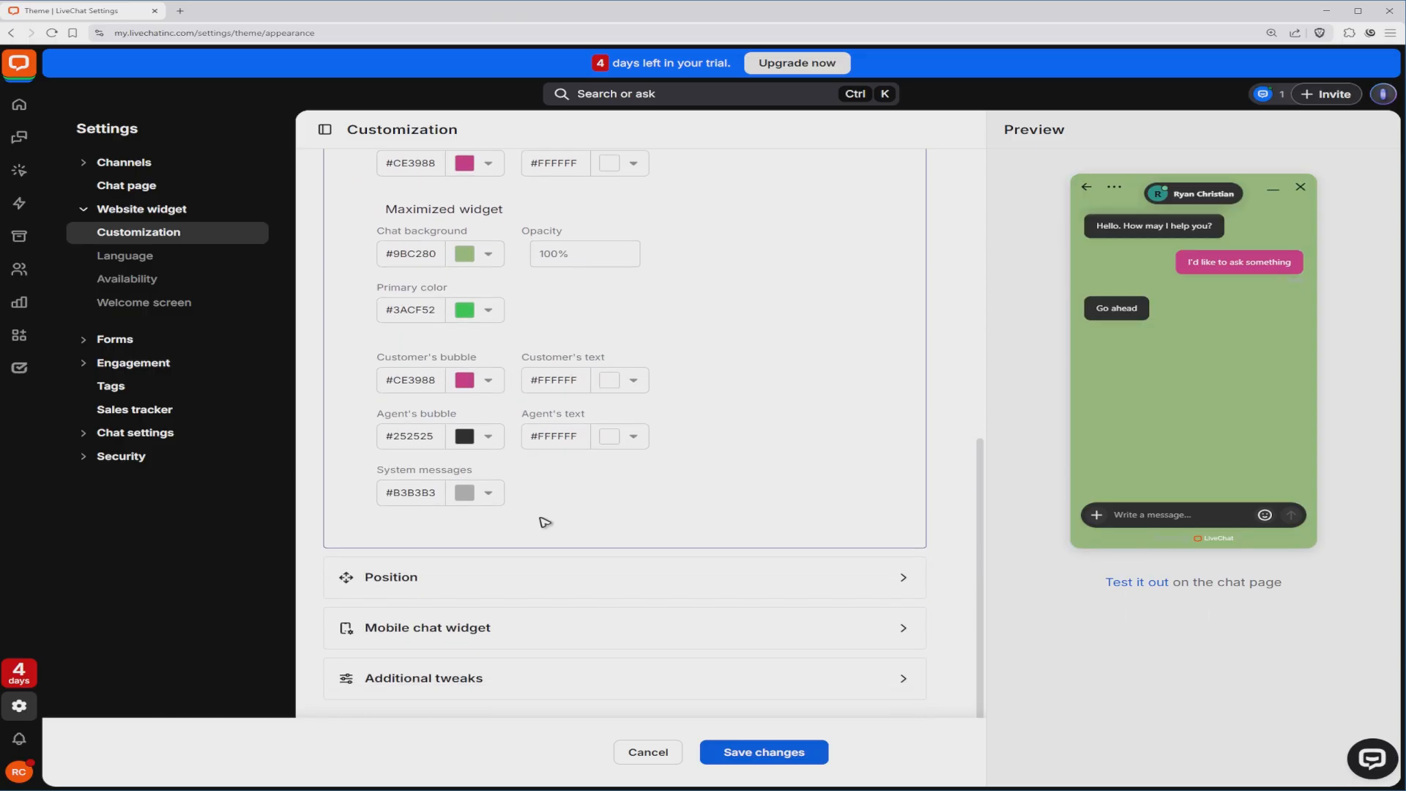
pyautogui.scroll(4, 596, 527)
pyautogui.scroll(-4, 603, 527)
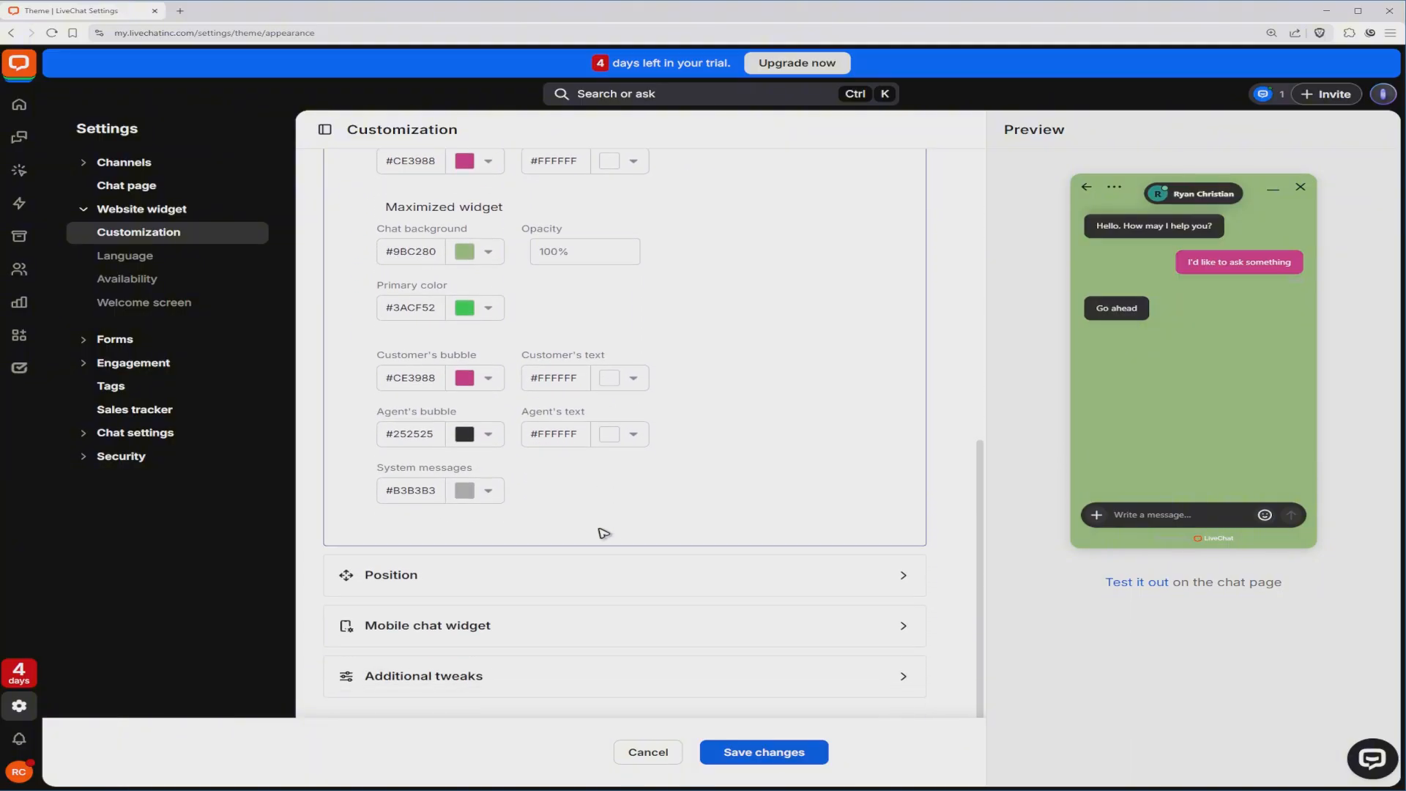
pyautogui.click(492, 582)
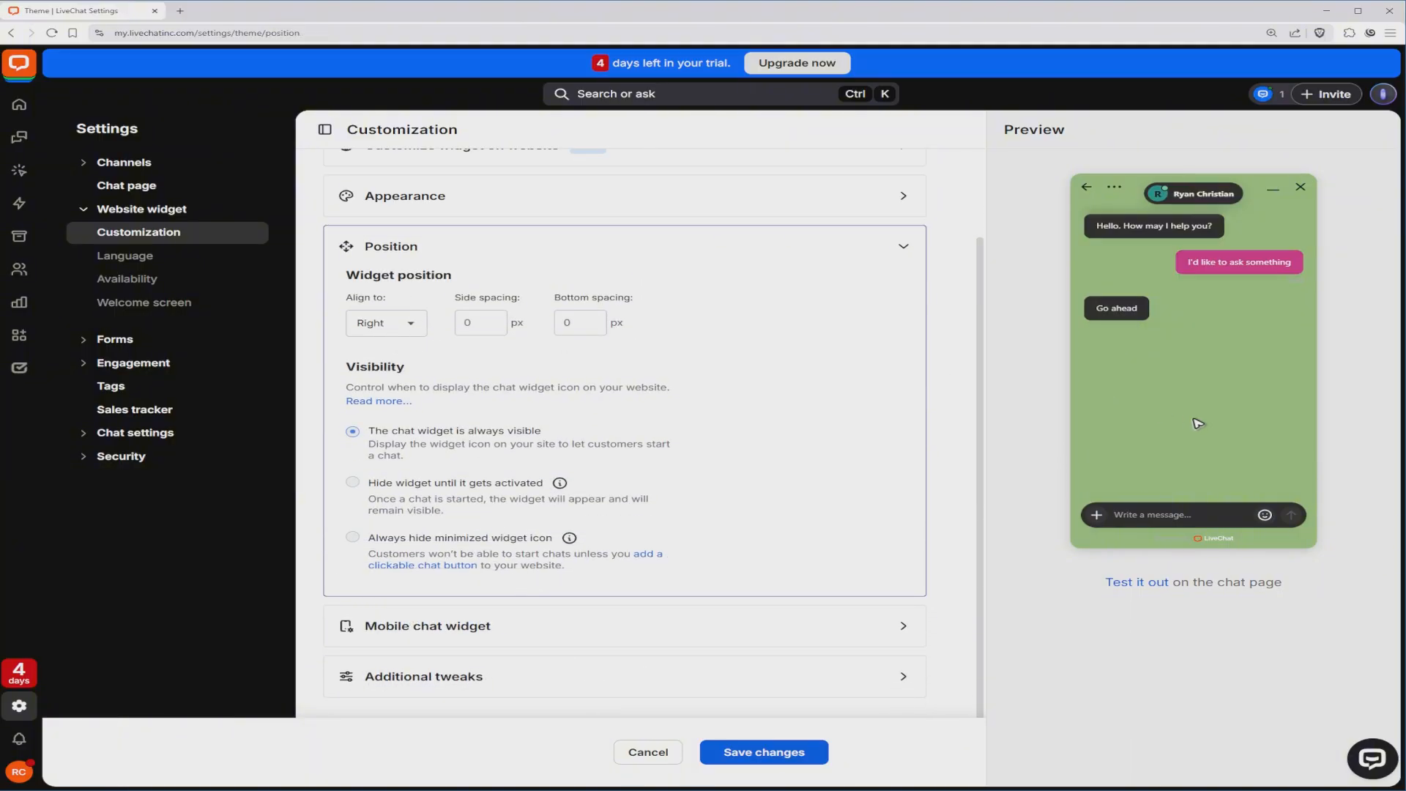
pyautogui.click(407, 325)
pyautogui.scroll(2, 445, 354)
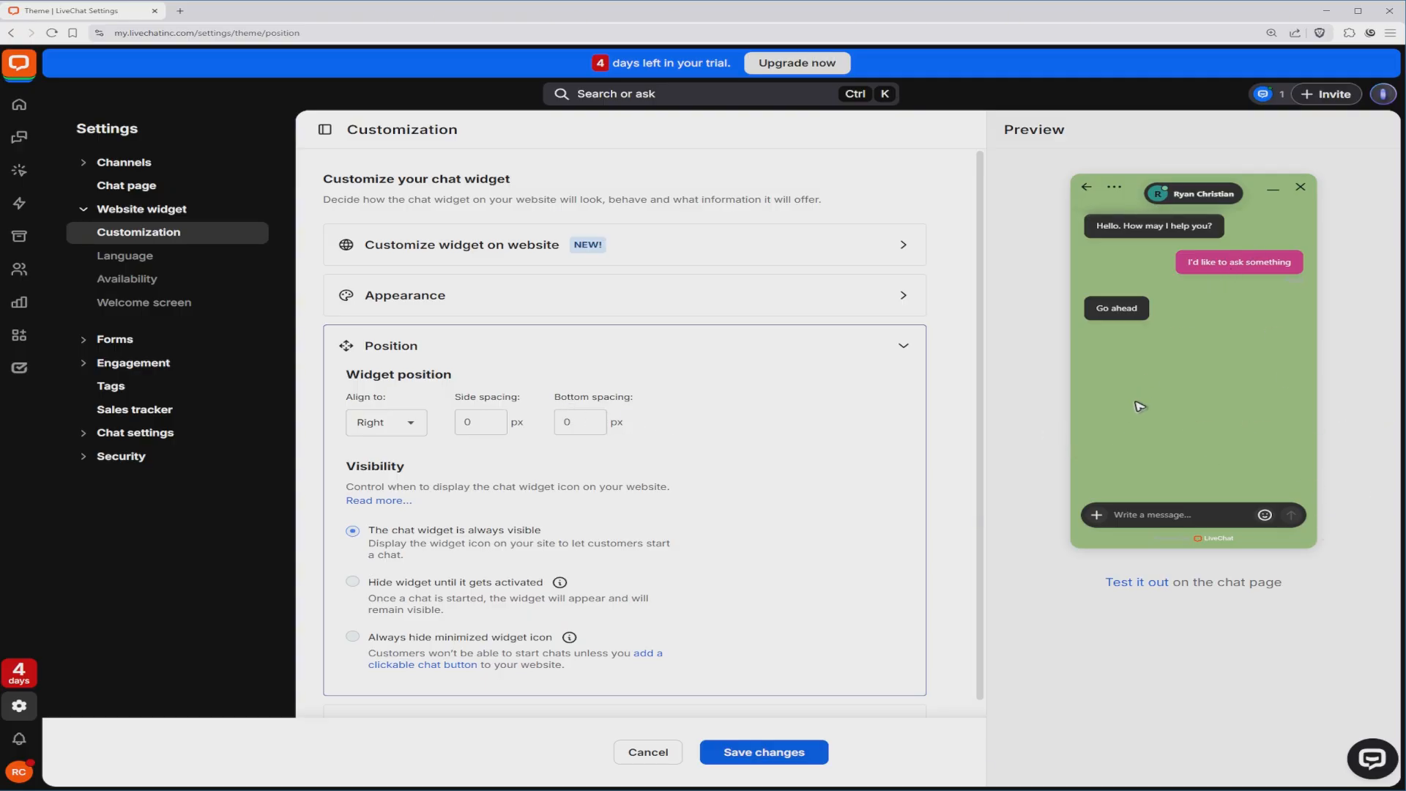
pyautogui.scroll(-2, 700, 445)
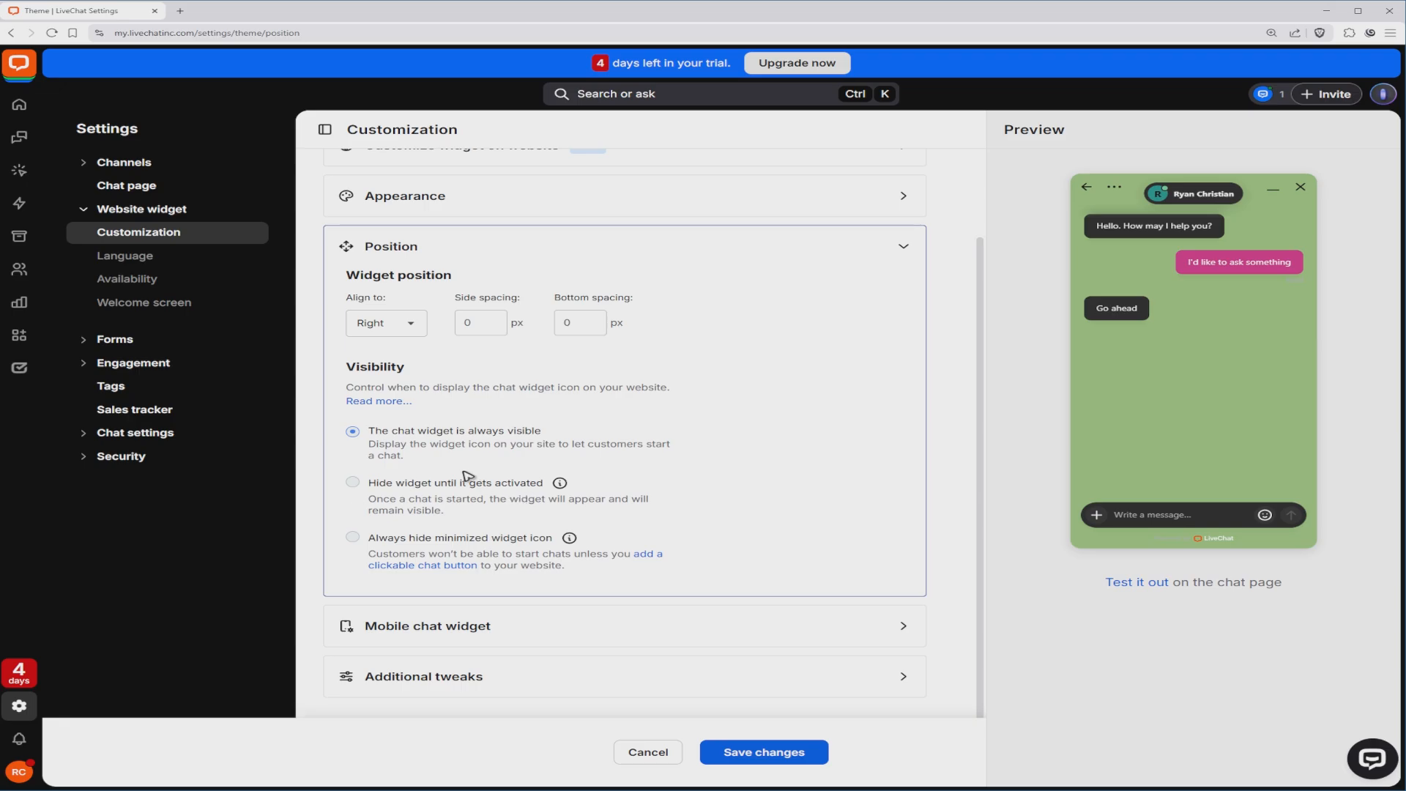
# Try the two widget-hiding visibility options, return to "The chat widget is always visible" and check the maximized and minimized previews.
pyautogui.moveTo(368, 499); pyautogui.dragTo(483, 500)
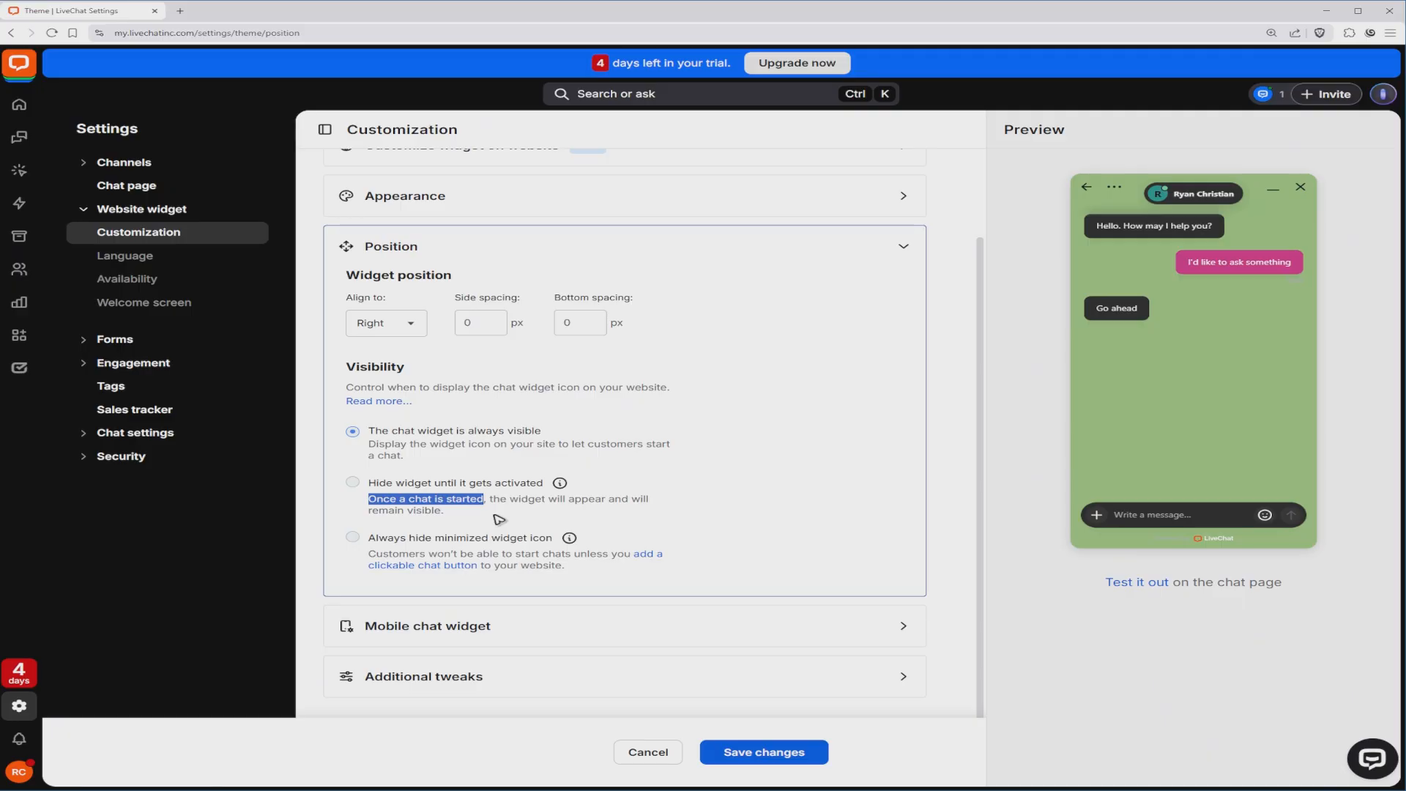
pyautogui.click(485, 512)
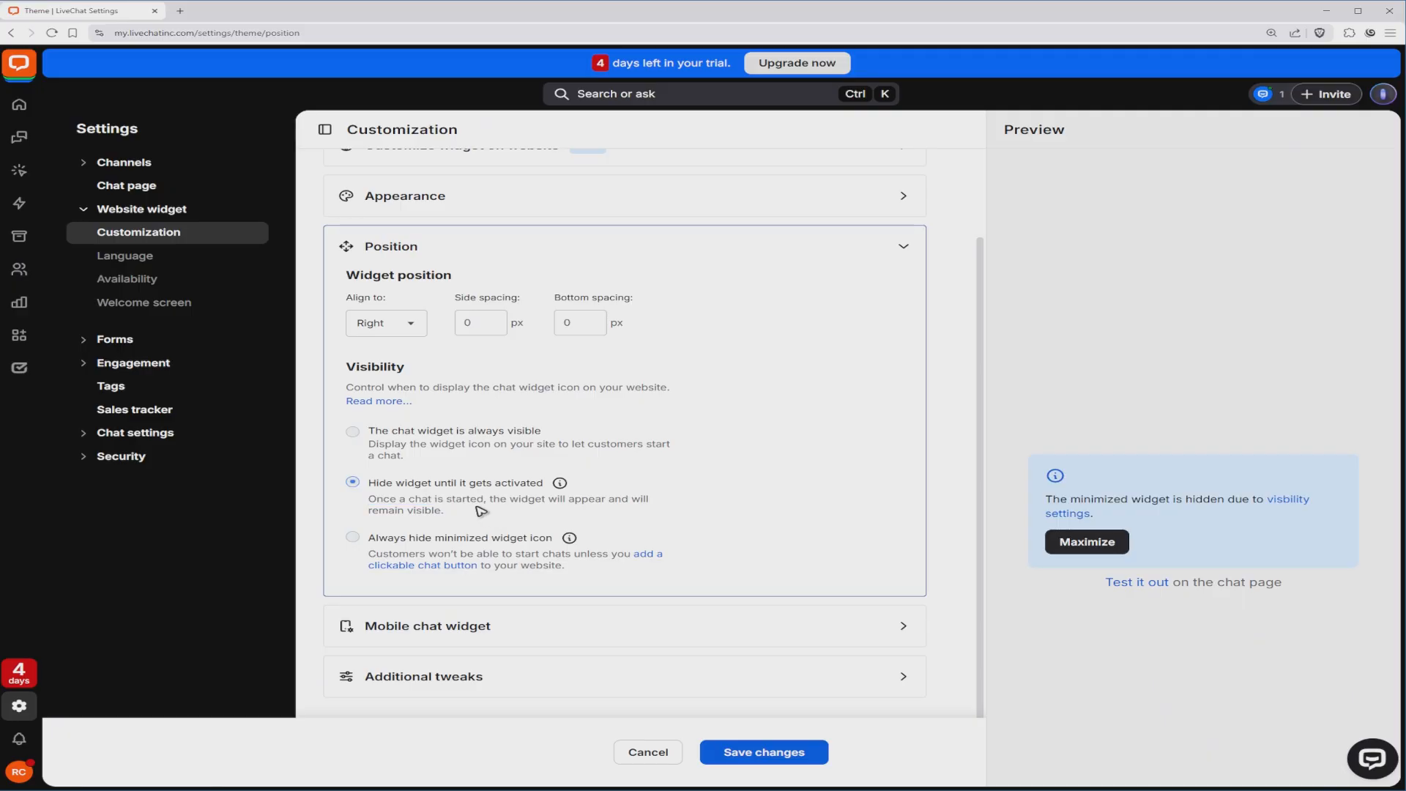
pyautogui.click(353, 538)
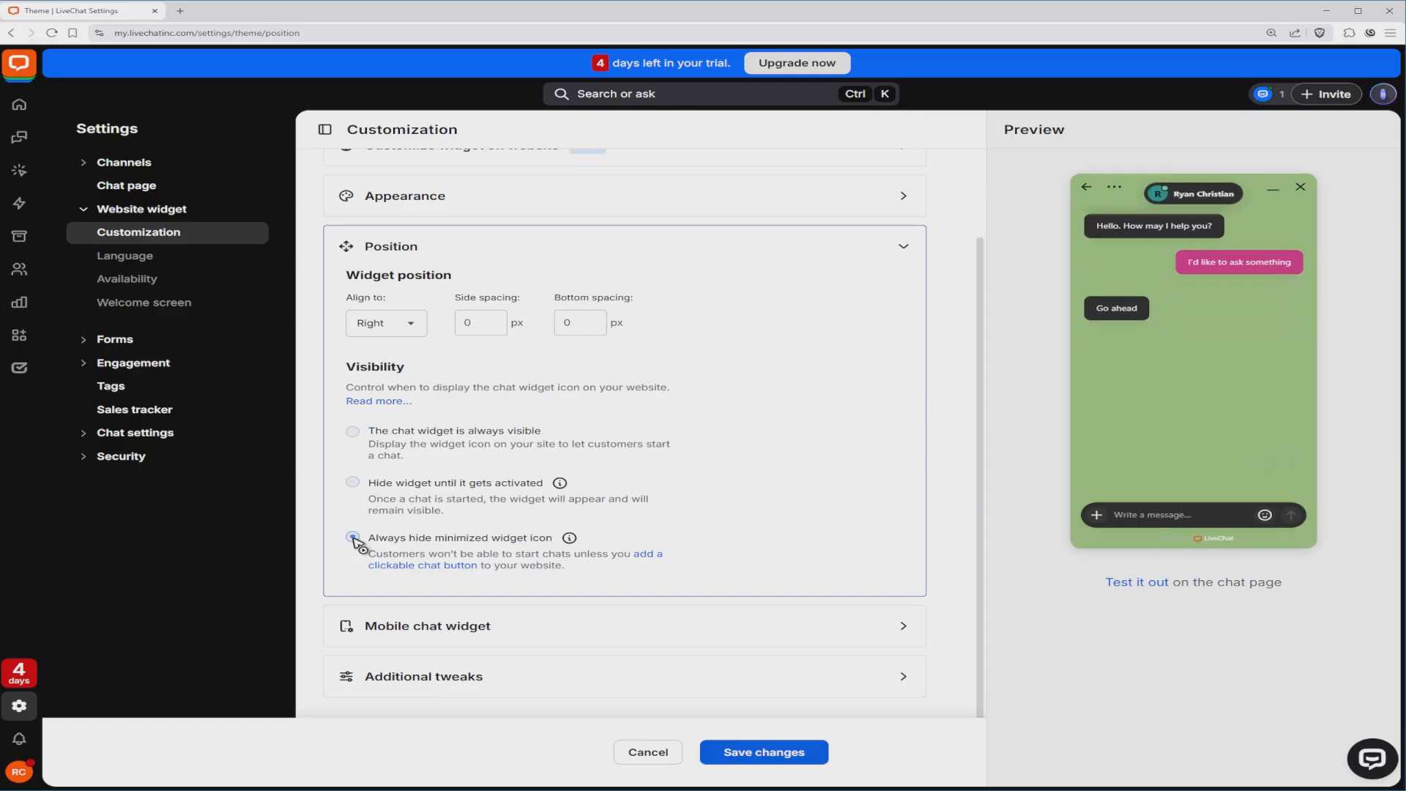
pyautogui.click(353, 432)
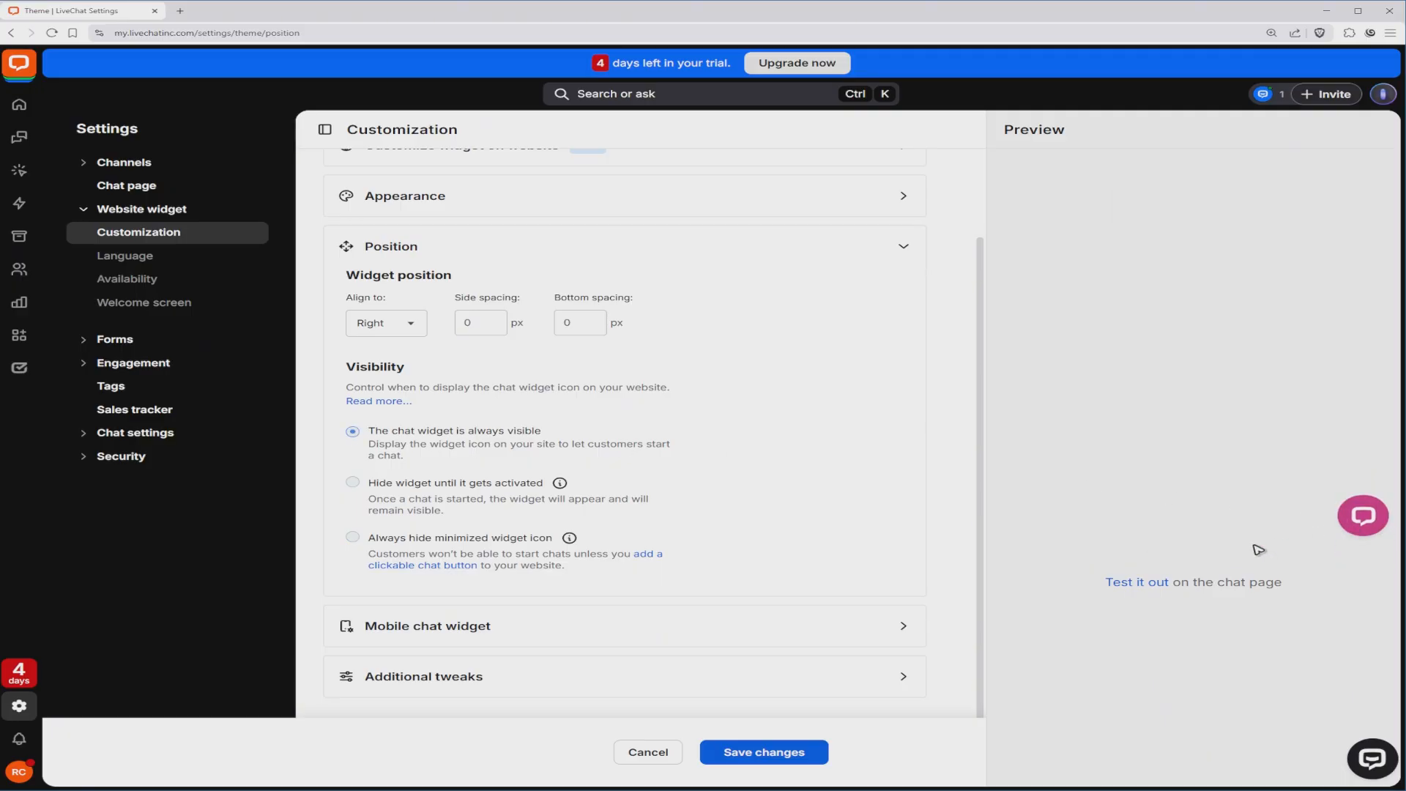
pyautogui.click(1363, 515)
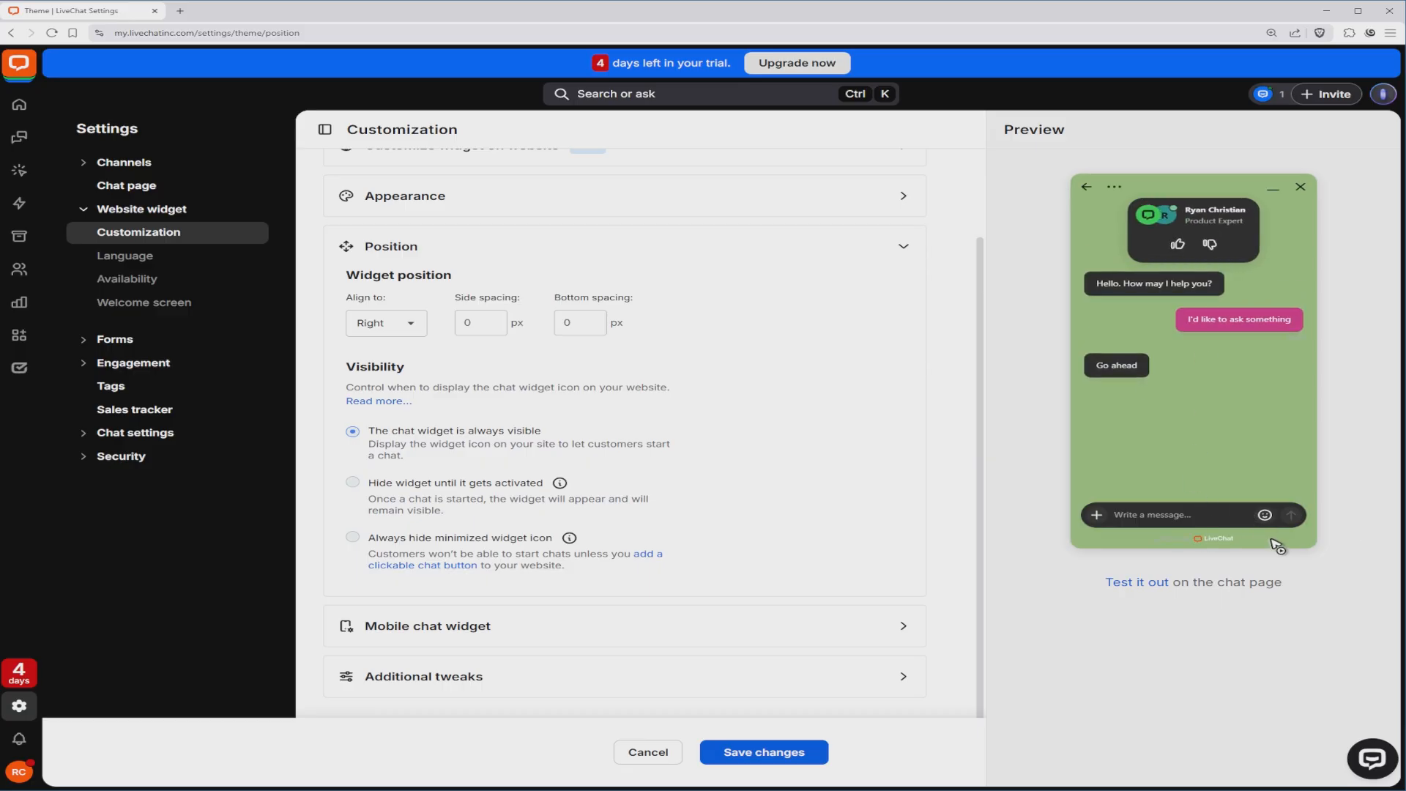
pyautogui.click(1273, 189)
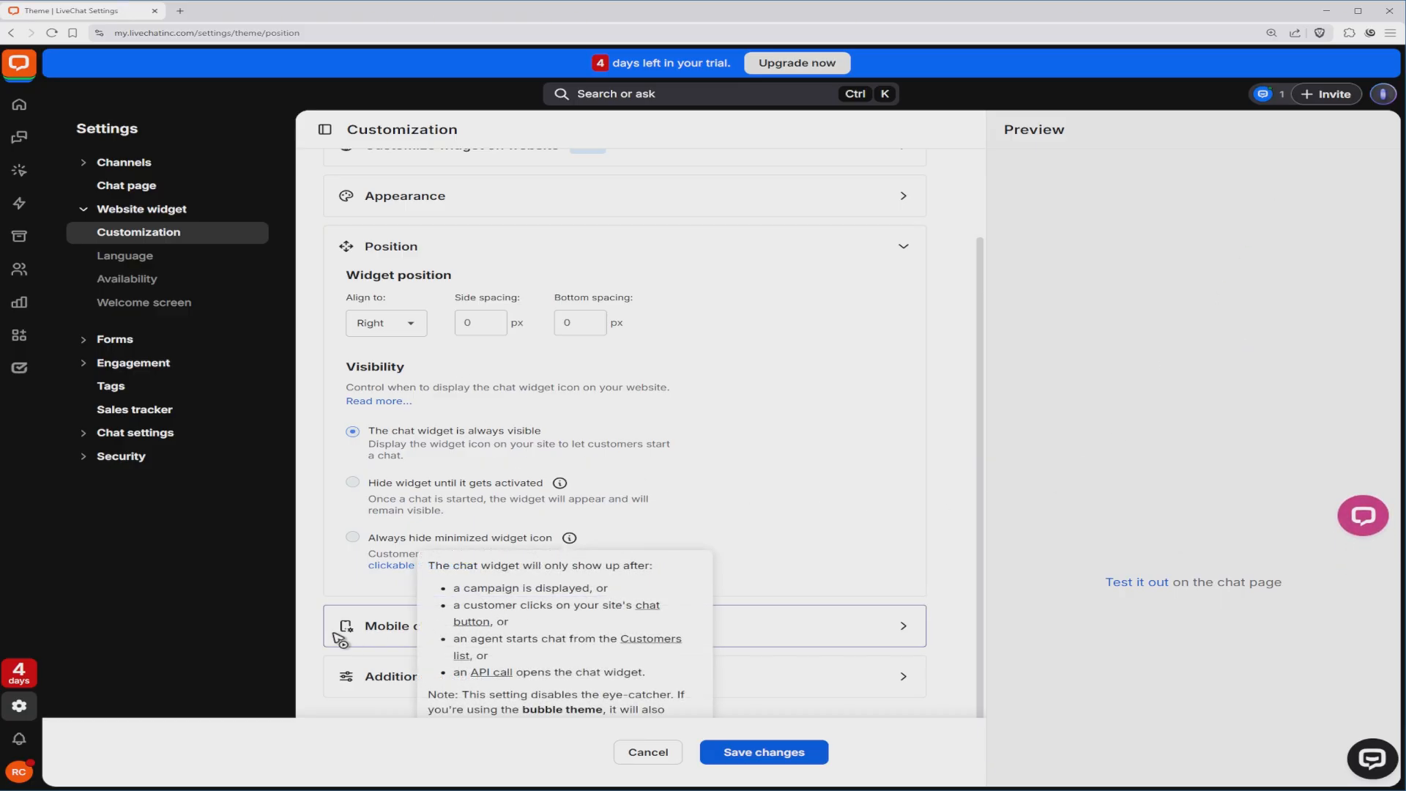
# Review the Mobile chat widget settings, and open Additional tweaks with the widget preview maximized.
pyautogui.click(816, 636)
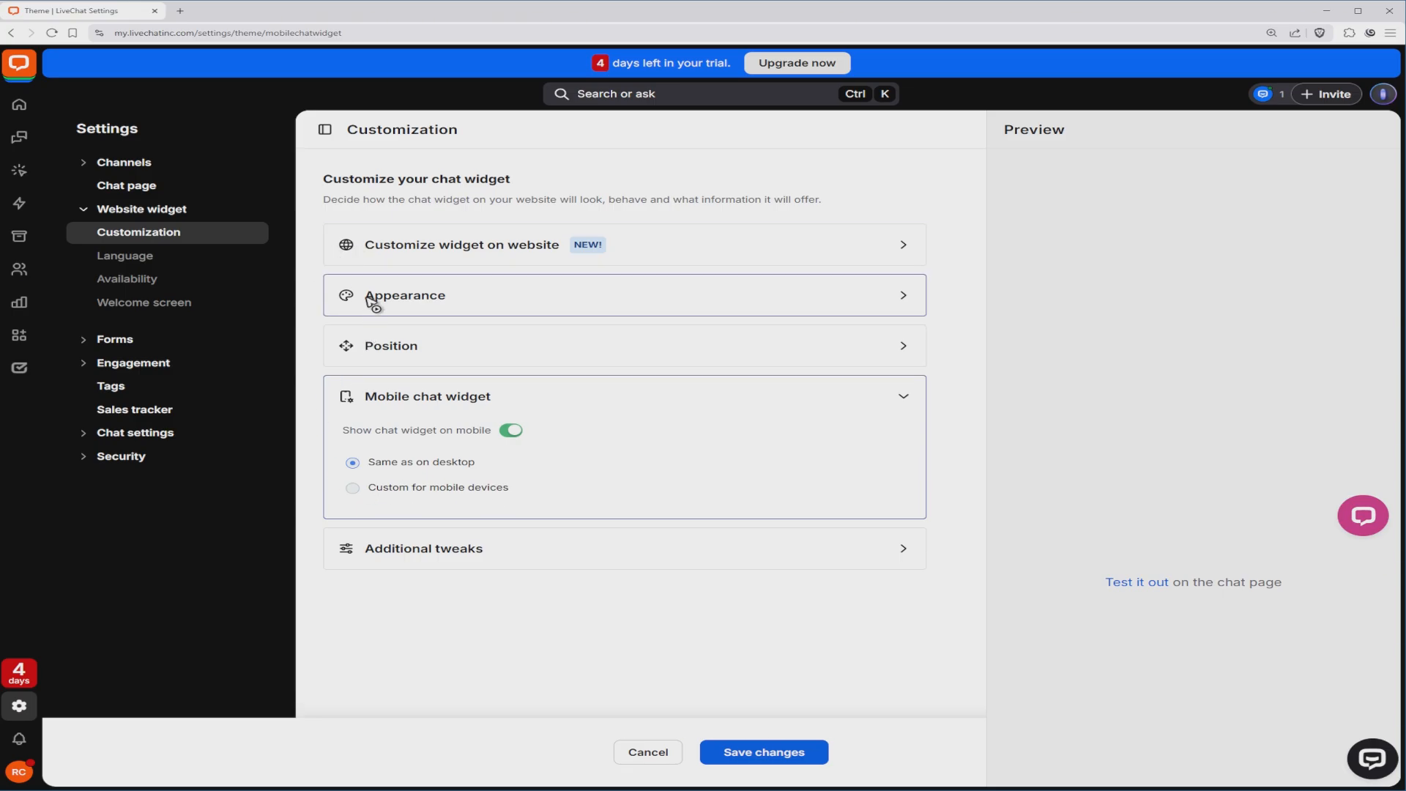
pyautogui.click(748, 560)
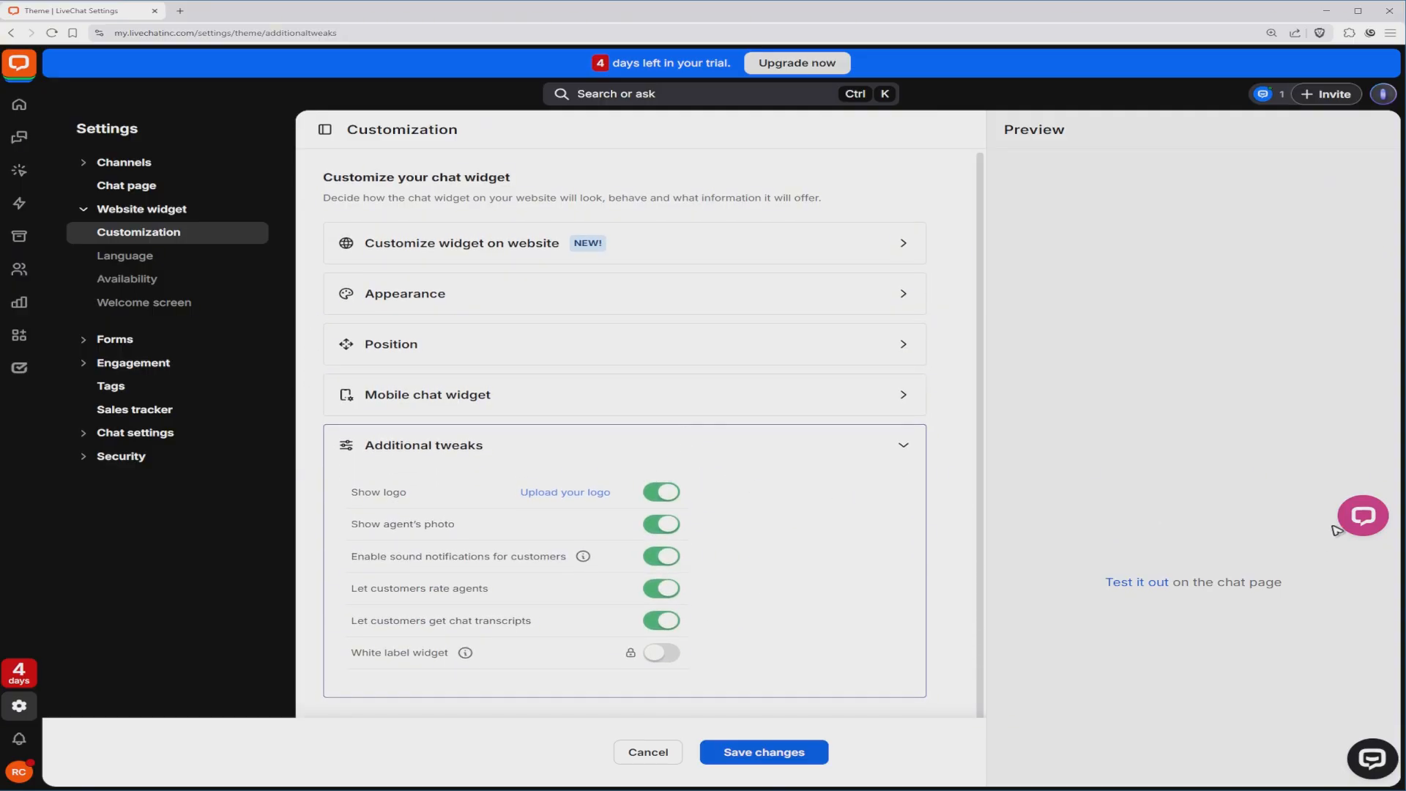
pyautogui.click(1364, 517)
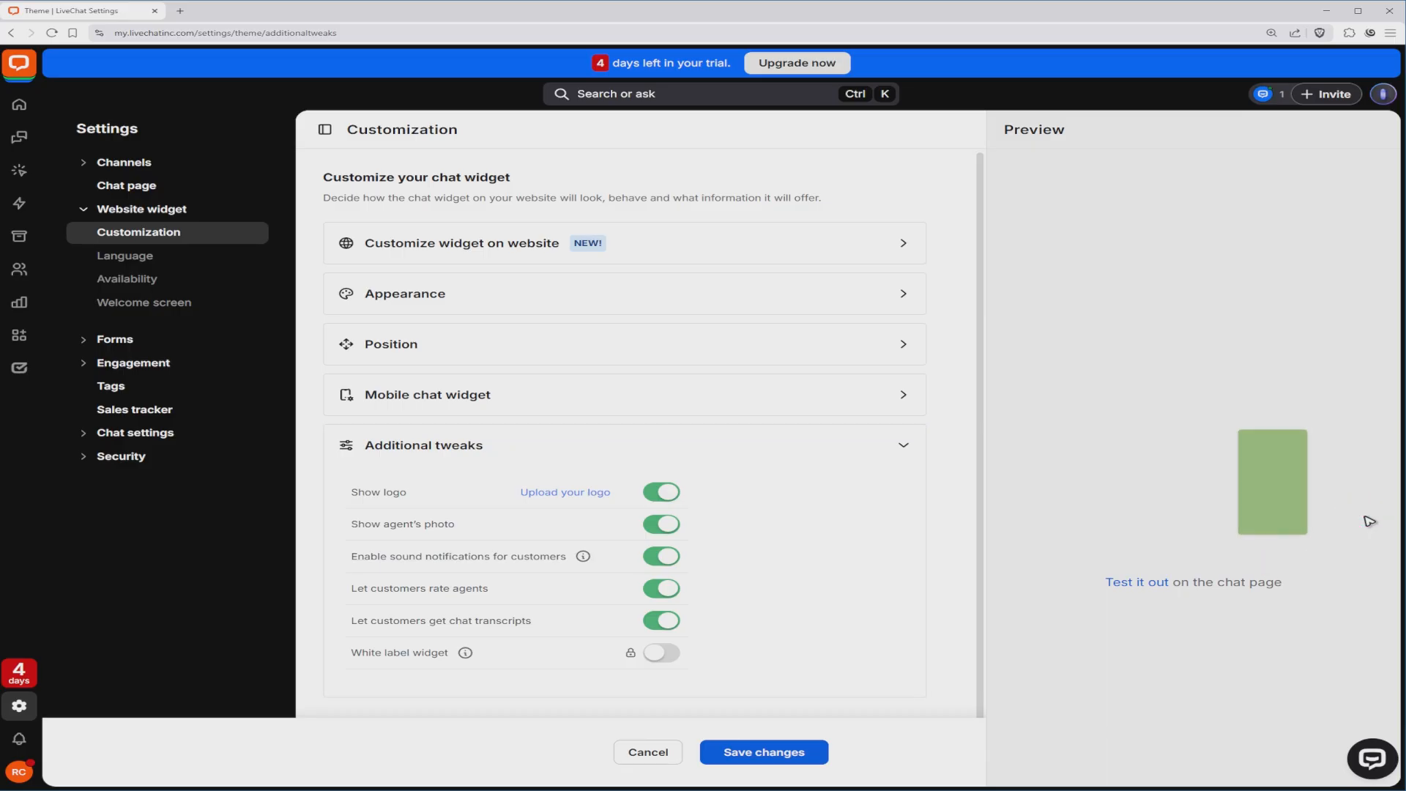
# Find the Answer ASAP 4k logo in the FixMe folder, crop it around the pink lightning bolt, and save the cropped copy to the desktop.
pyautogui.click(560, 493)
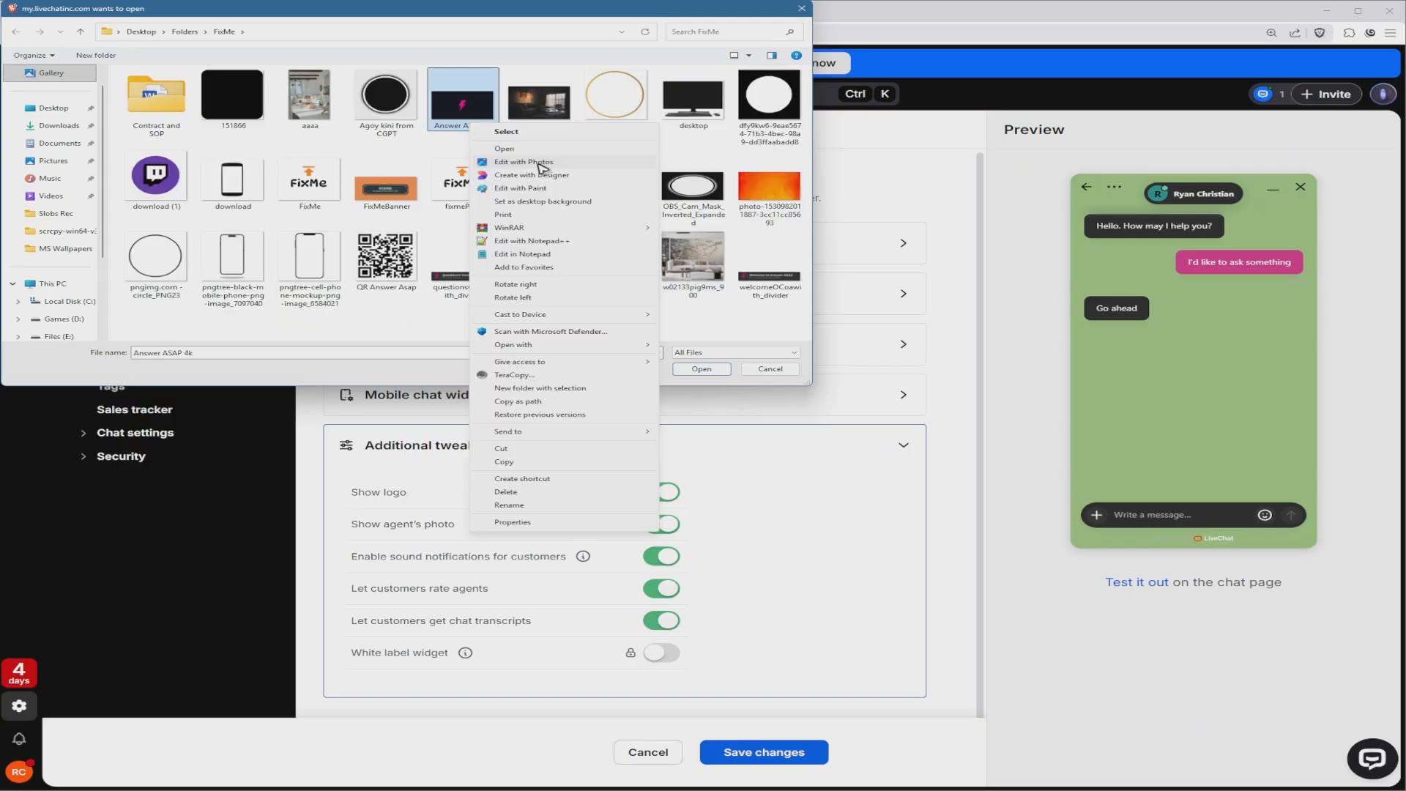
pyautogui.click(539, 163)
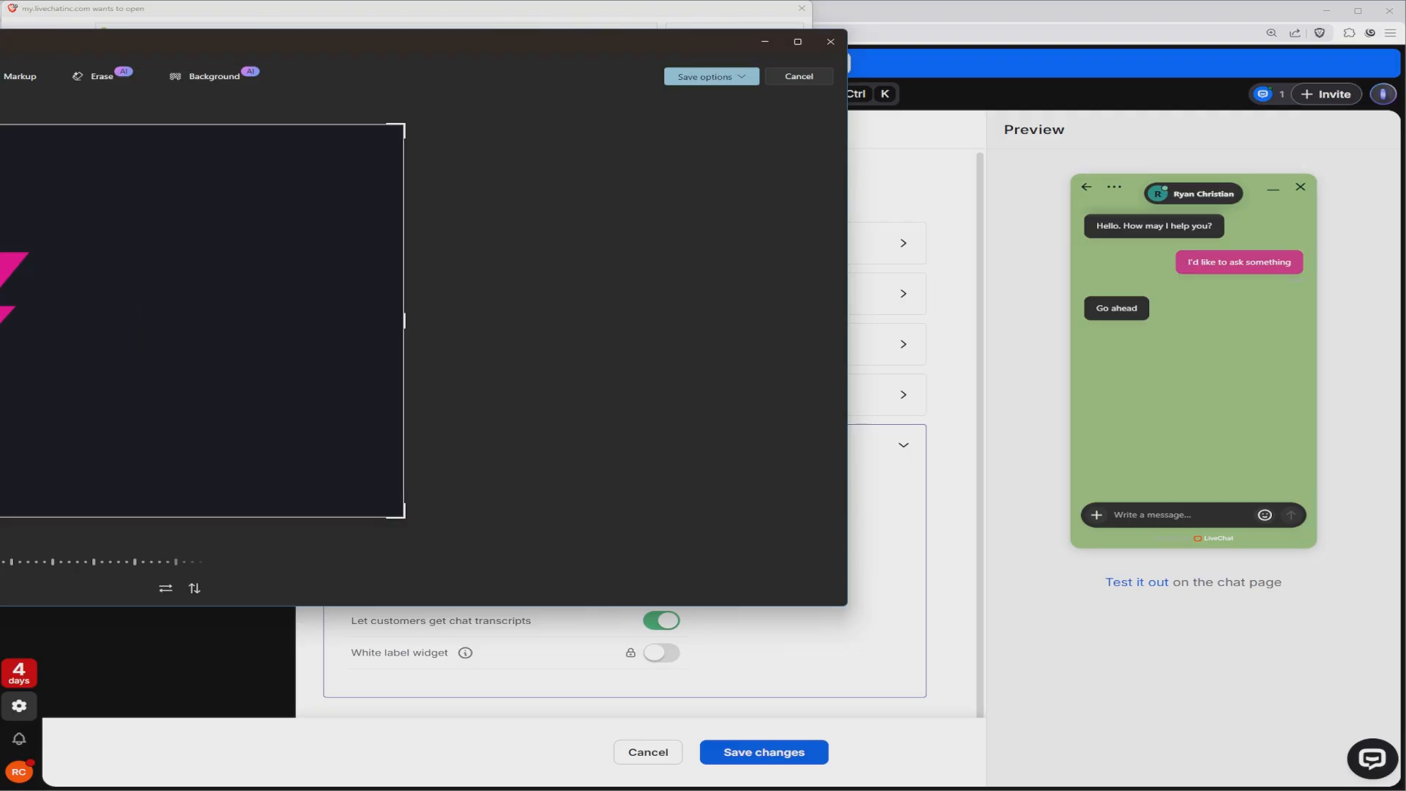
pyautogui.moveTo(0, 125); pyautogui.dragTo(0, 236)
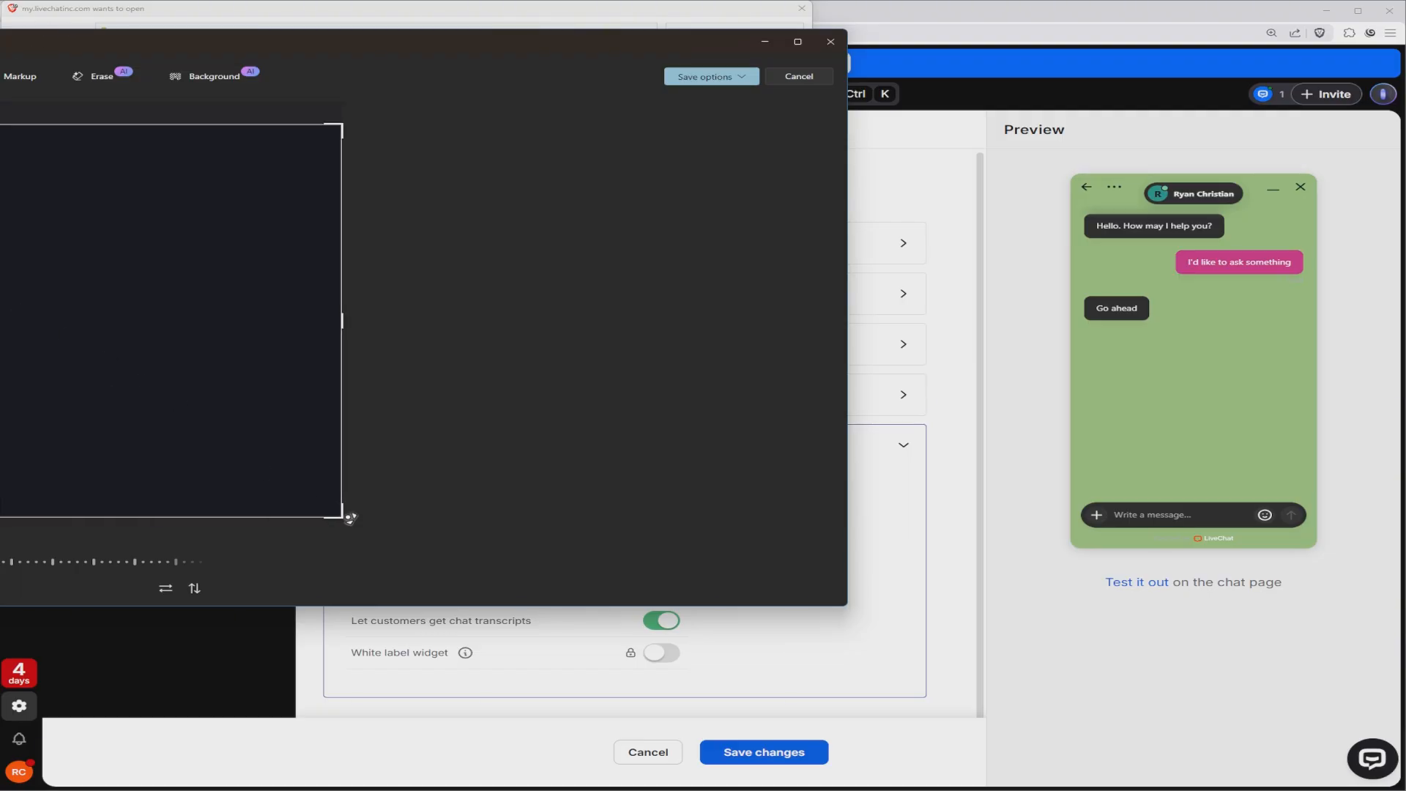
pyautogui.moveTo(350, 518); pyautogui.dragTo(258, 487)
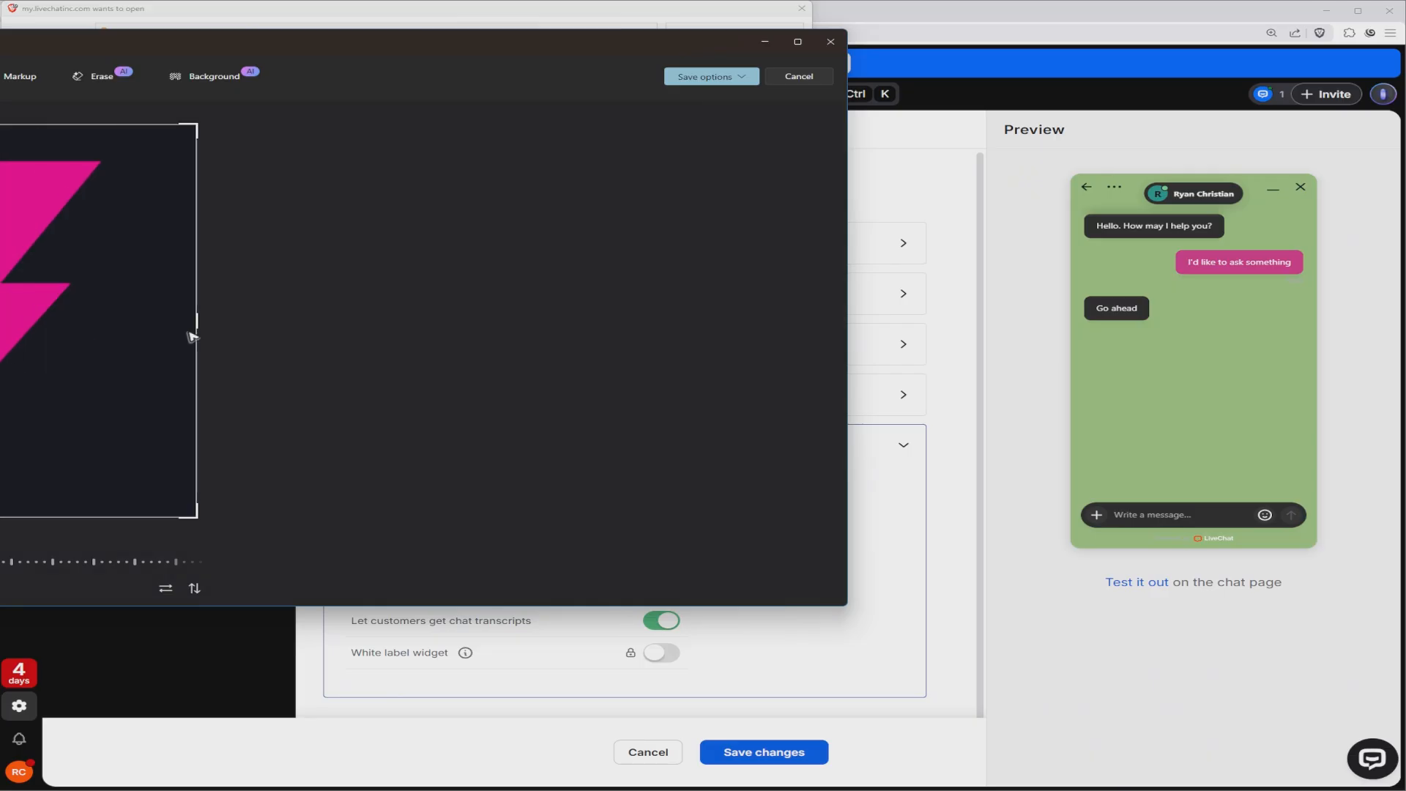
pyautogui.click(709, 77)
pyautogui.click(724, 105)
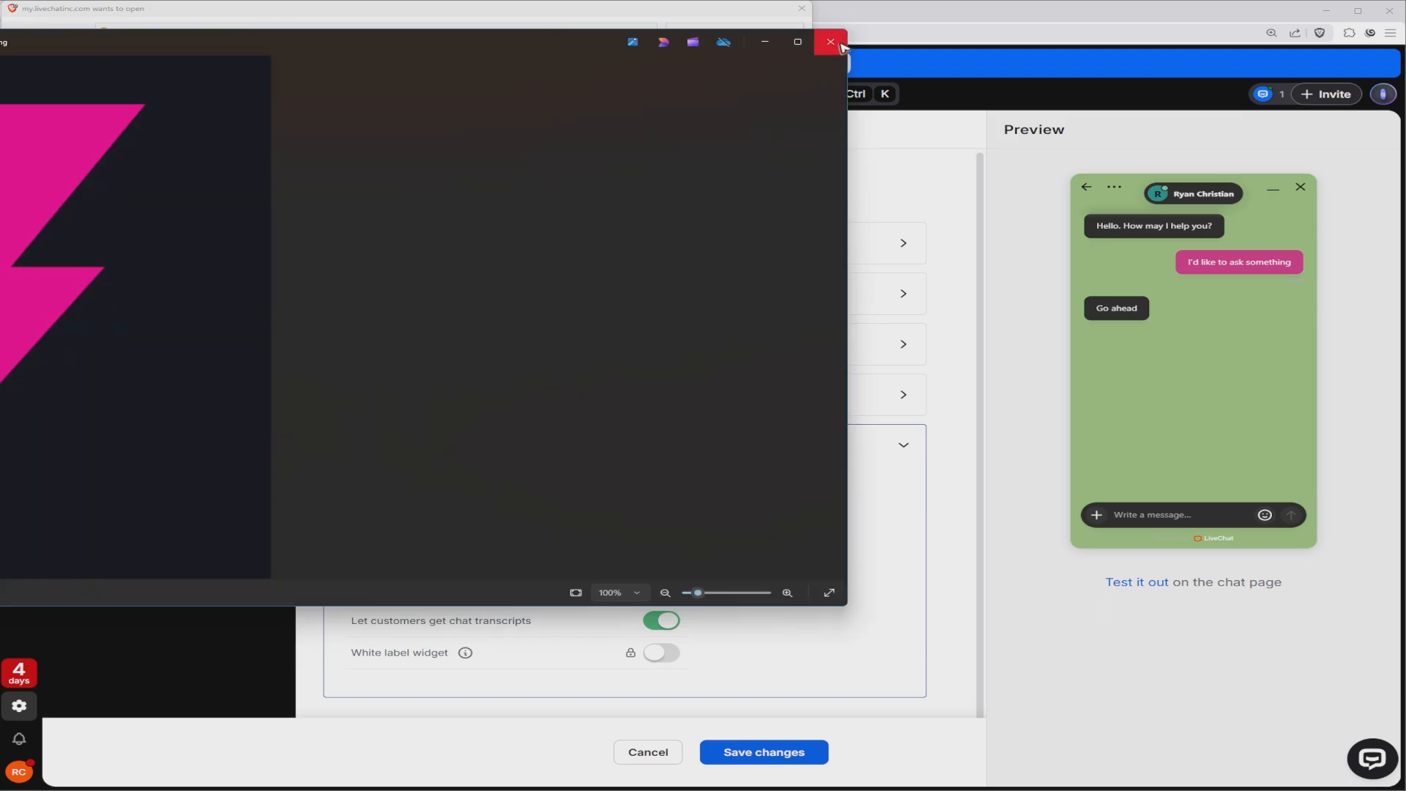
pyautogui.click(830, 41)
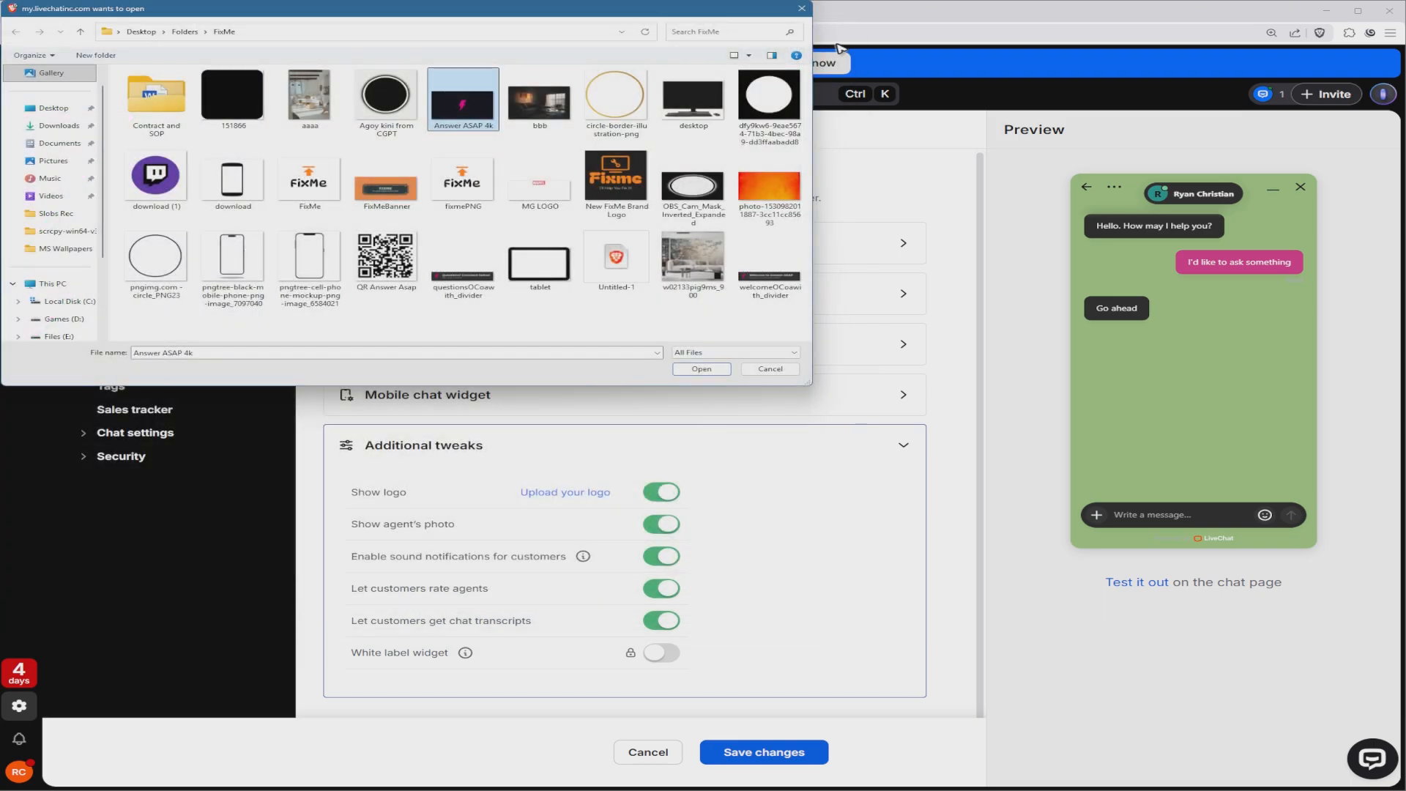
pyautogui.click(801, 9)
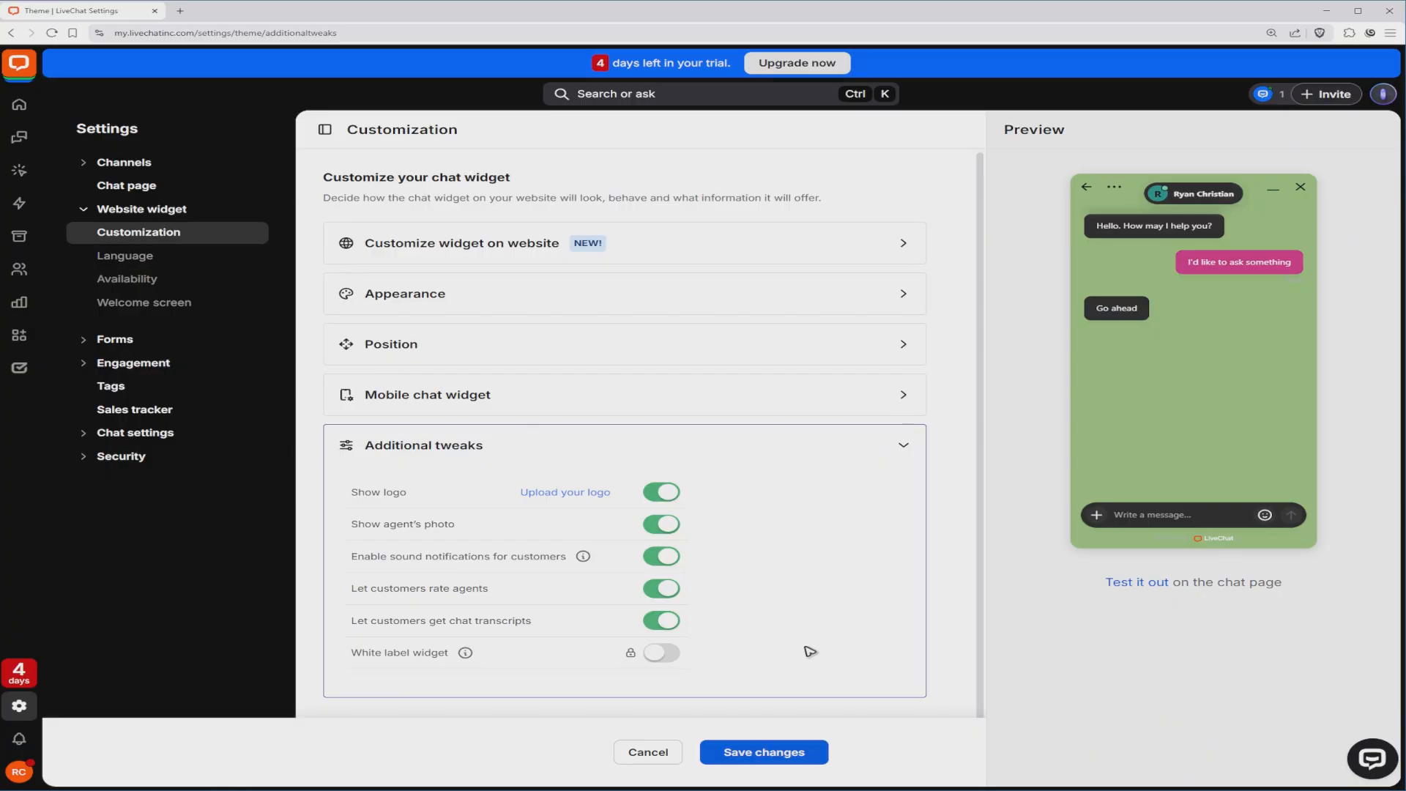
# Upload the cropped Answer ASAP 4k image from the desktop as the chat widget's logo.
pyautogui.click(566, 492)
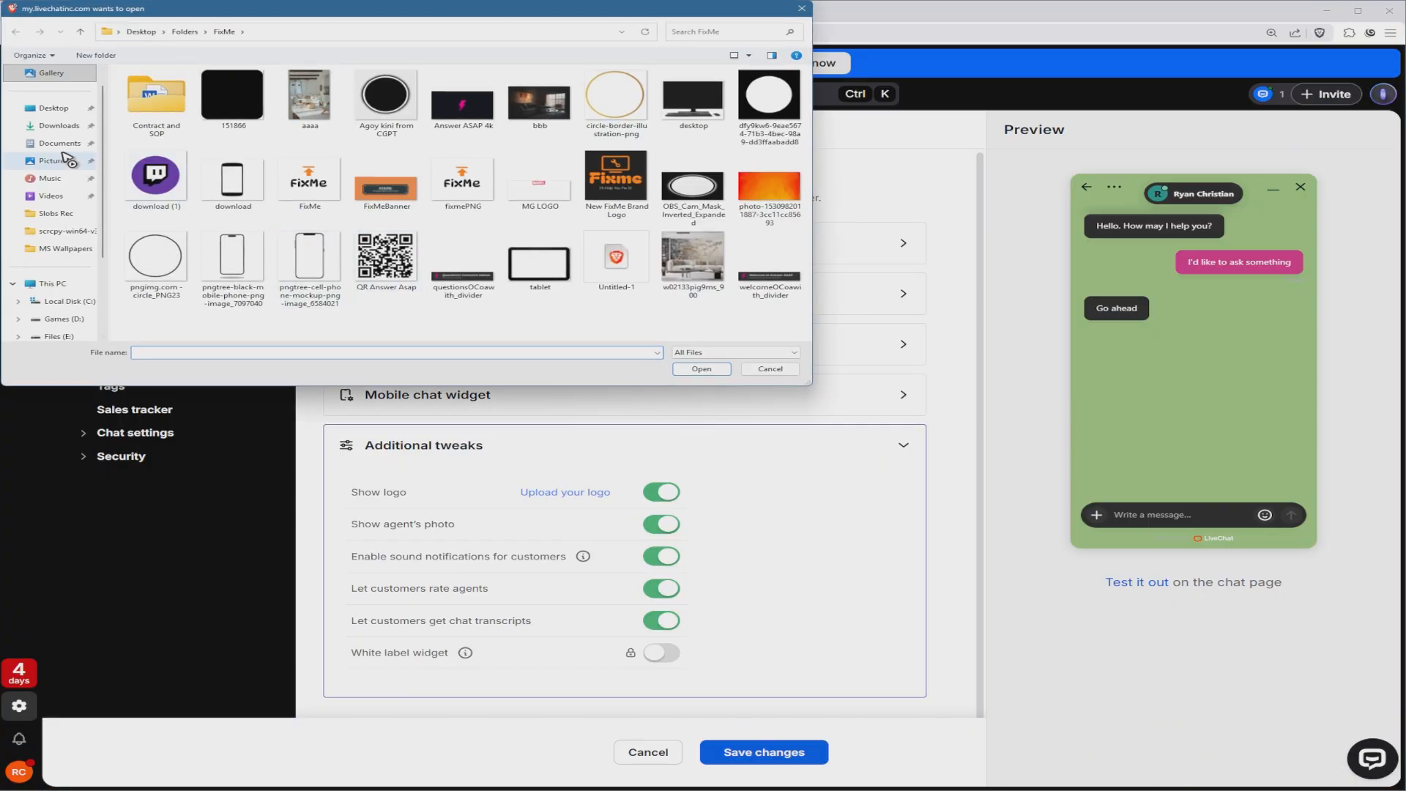
pyautogui.click(52, 108)
pyautogui.click(635, 279)
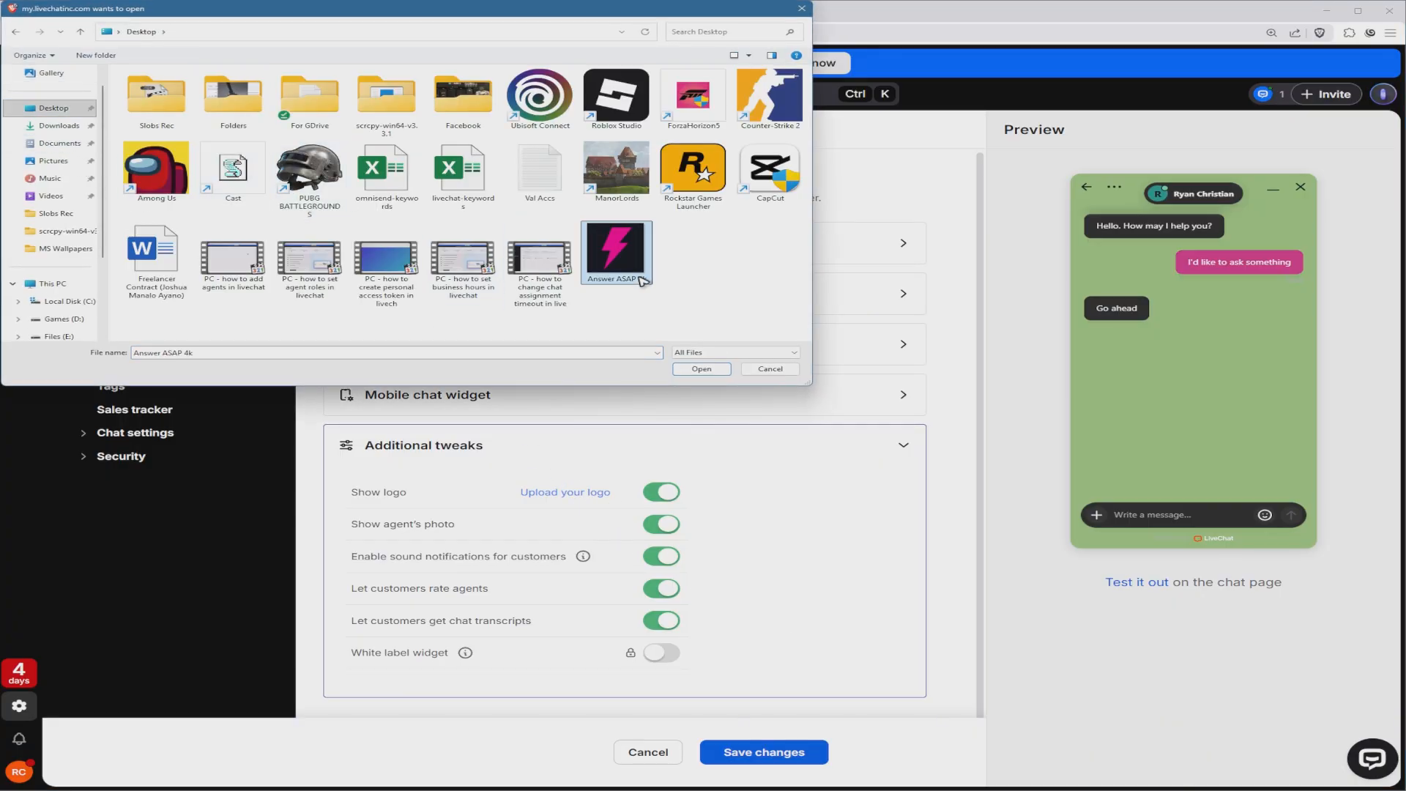
pyautogui.click(700, 369)
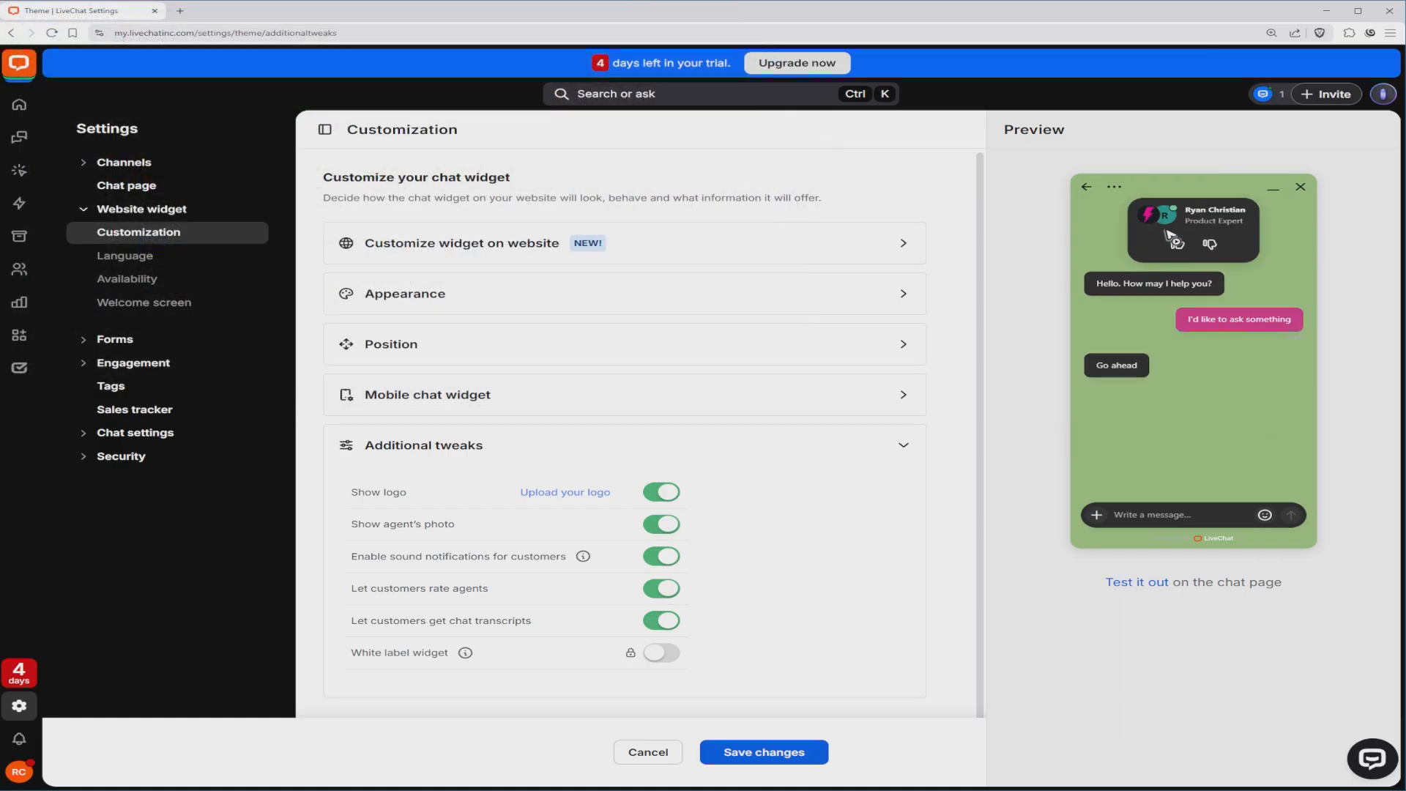
# Try the widget with the agent's photo hidden, compare it in the minimized and maximized previews, and show the photo again.
pyautogui.click(1274, 189)
pyautogui.click(1367, 517)
pyautogui.click(663, 525)
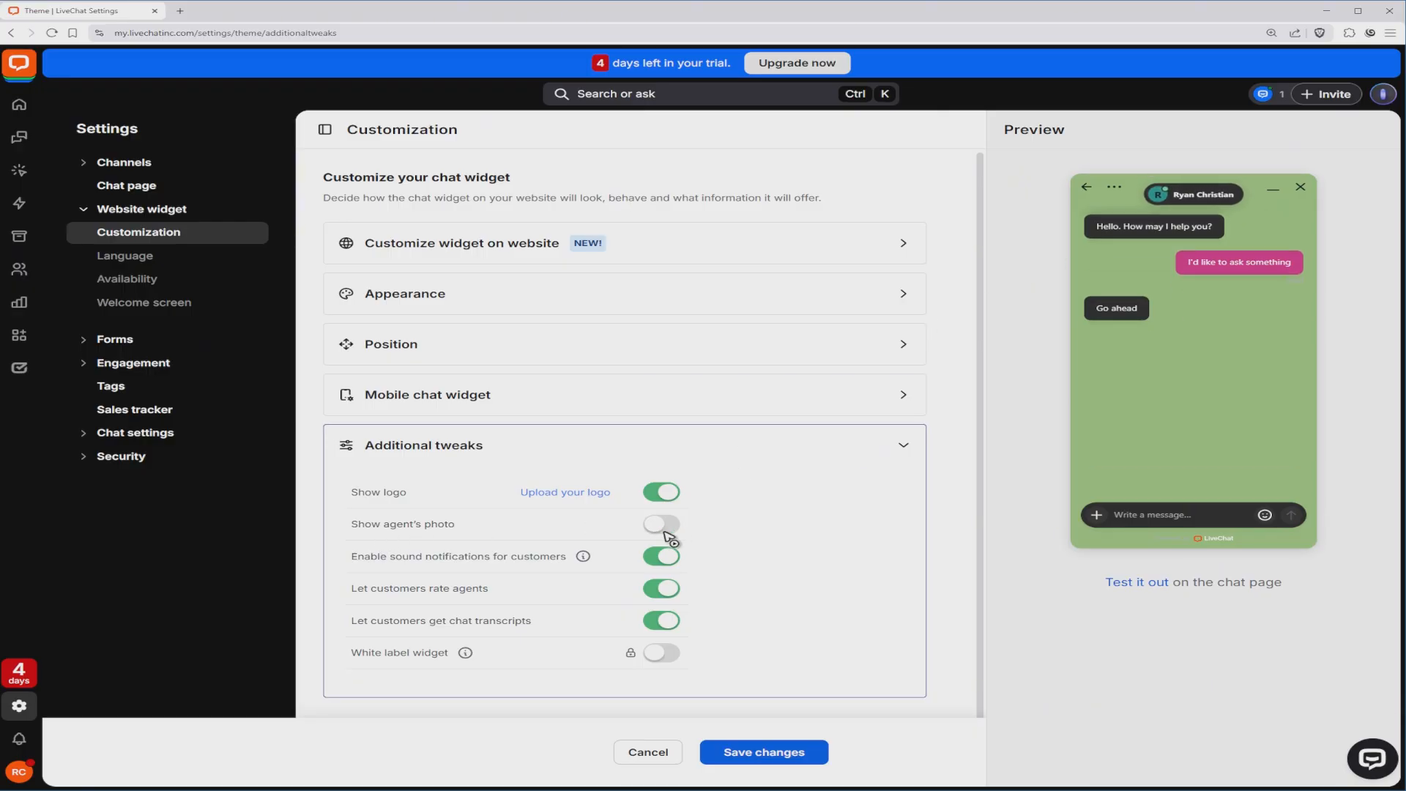
pyautogui.click(664, 524)
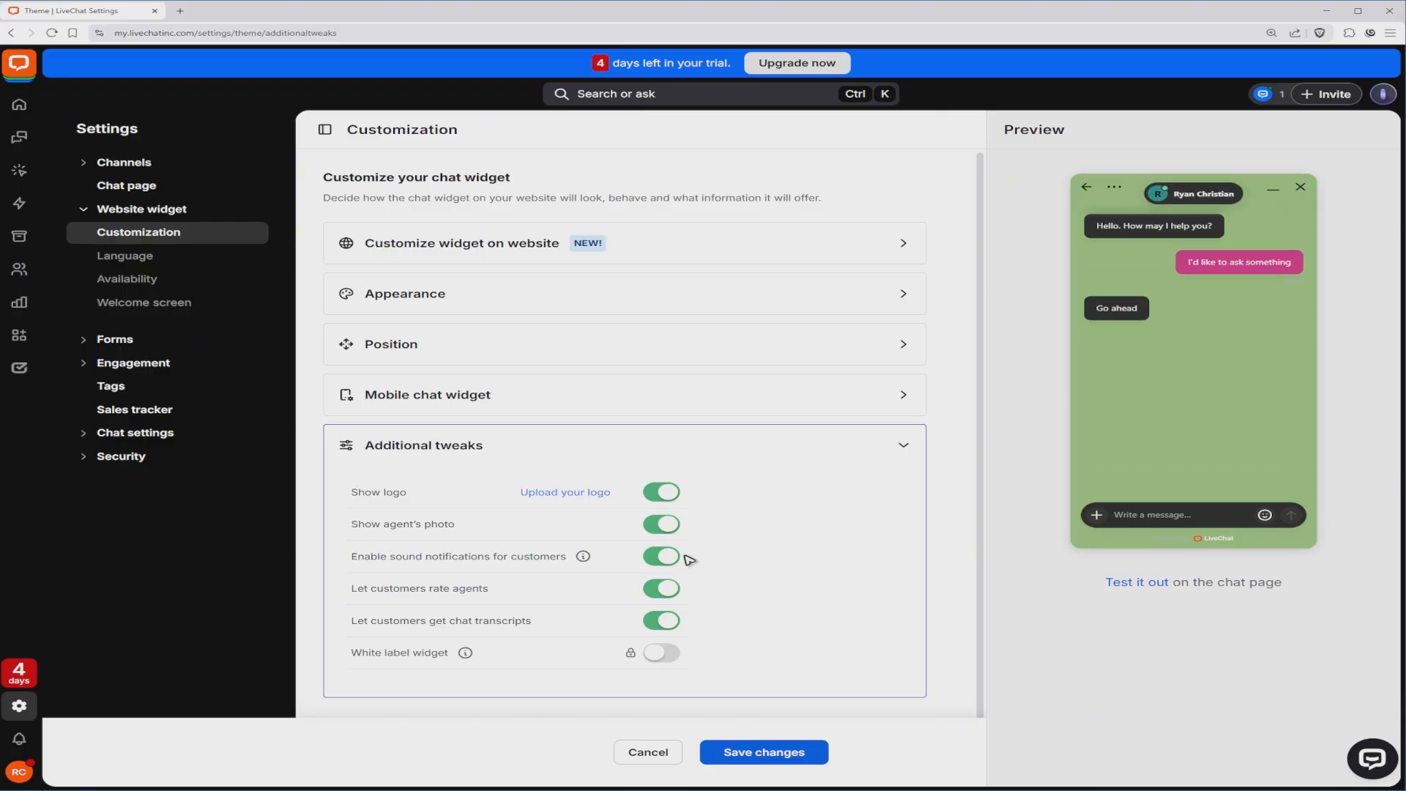
pyautogui.click(663, 525)
pyautogui.click(1273, 189)
pyautogui.click(1362, 513)
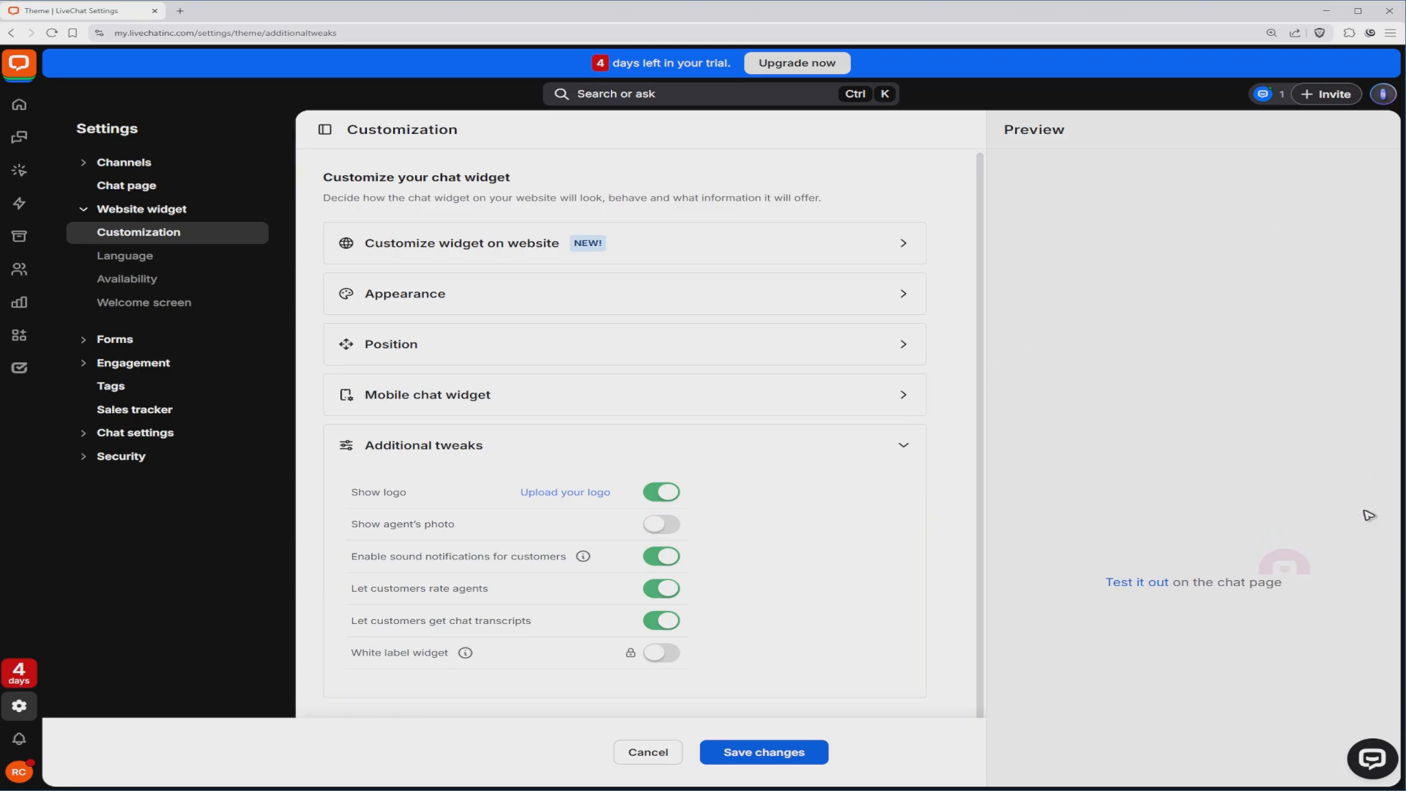
pyautogui.click(665, 526)
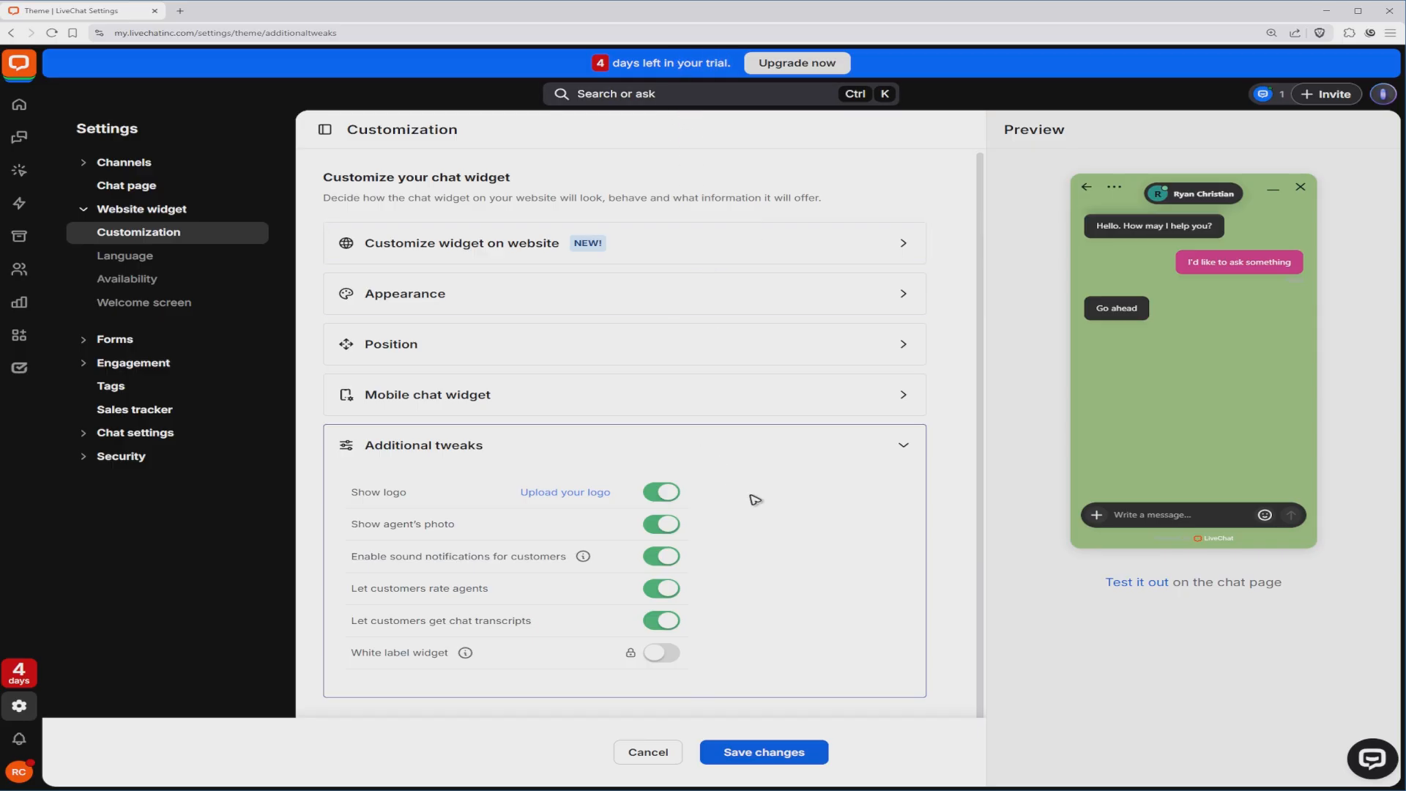
# Save the website widget's customization changes.
pyautogui.click(772, 754)
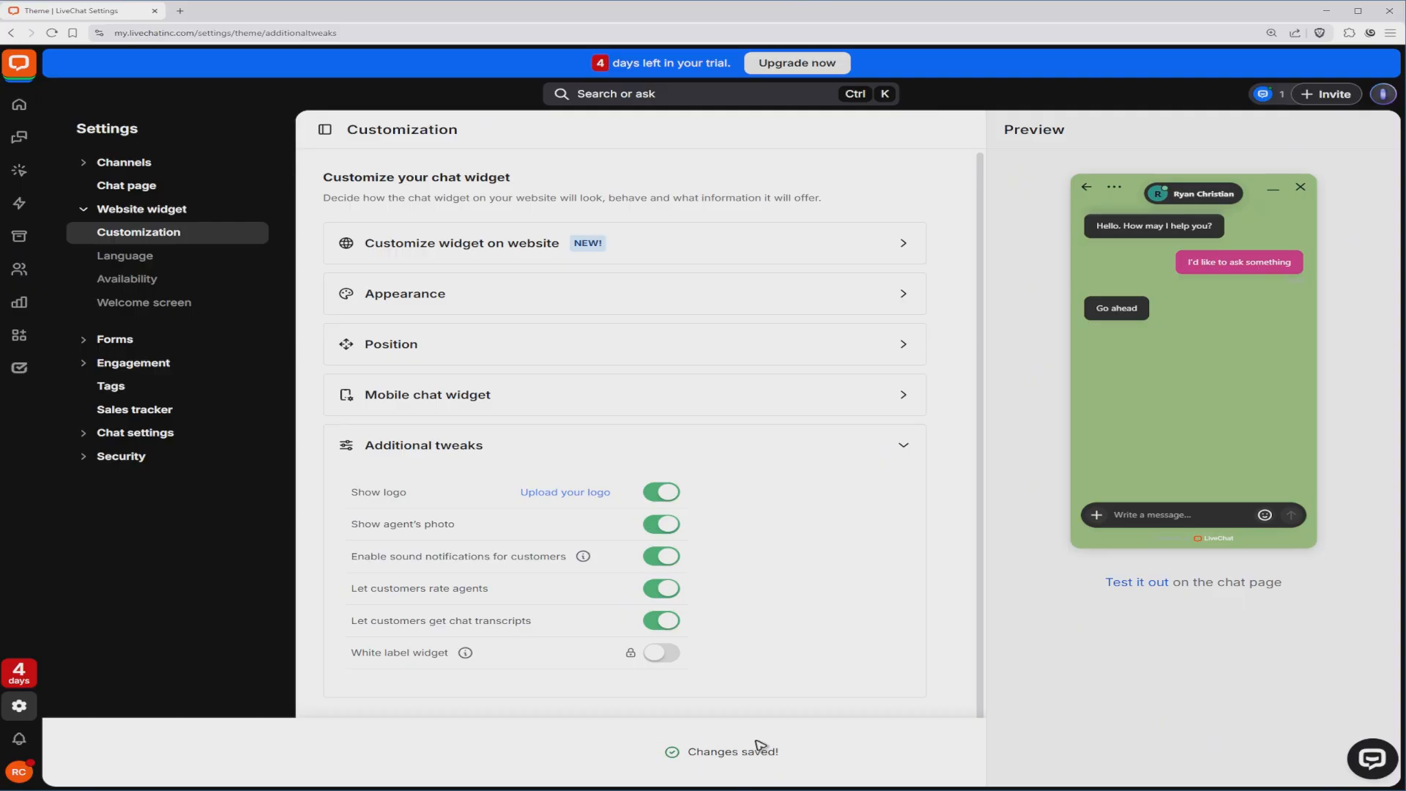